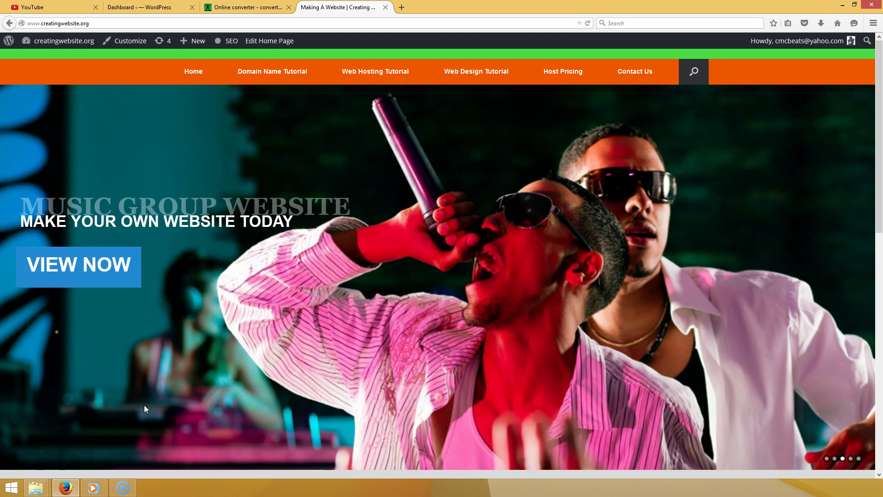
# Check the live websiteforme.org home page slider in a new tab, then close that tab
pyautogui.click(402, 8)
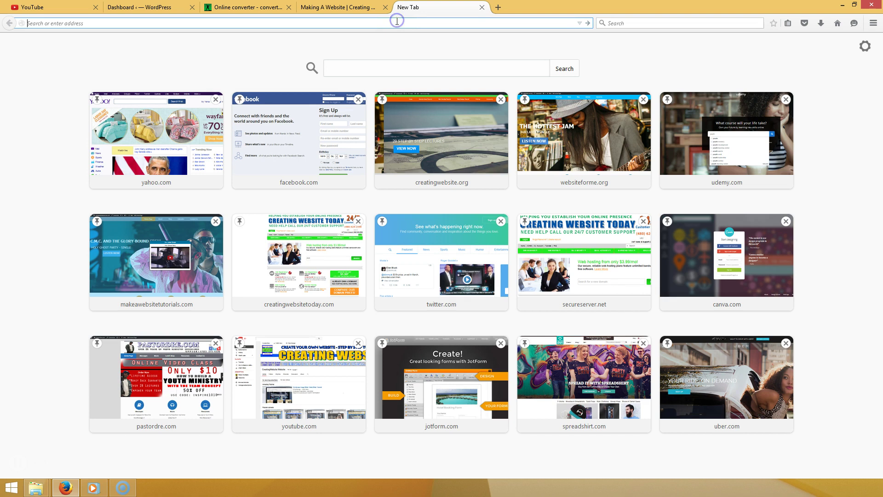
pyautogui.write('WEBsiteforme.org/')
pyautogui.press('Return')
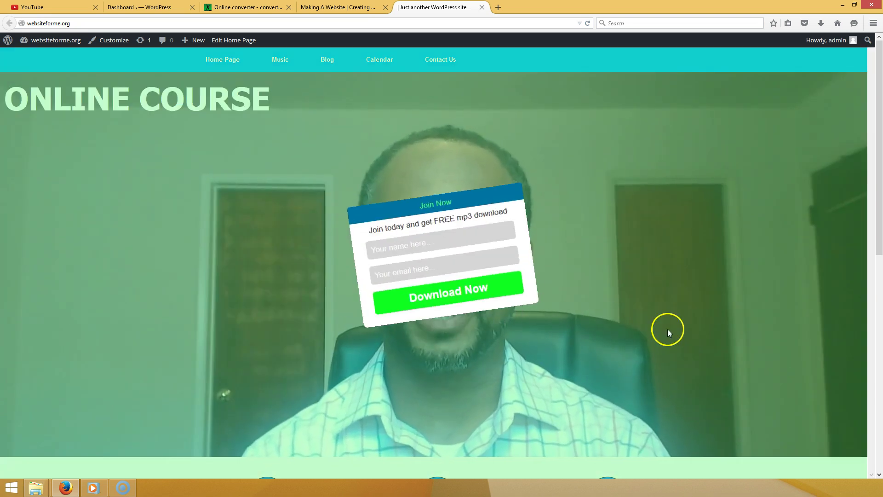
pyautogui.click(667, 329)
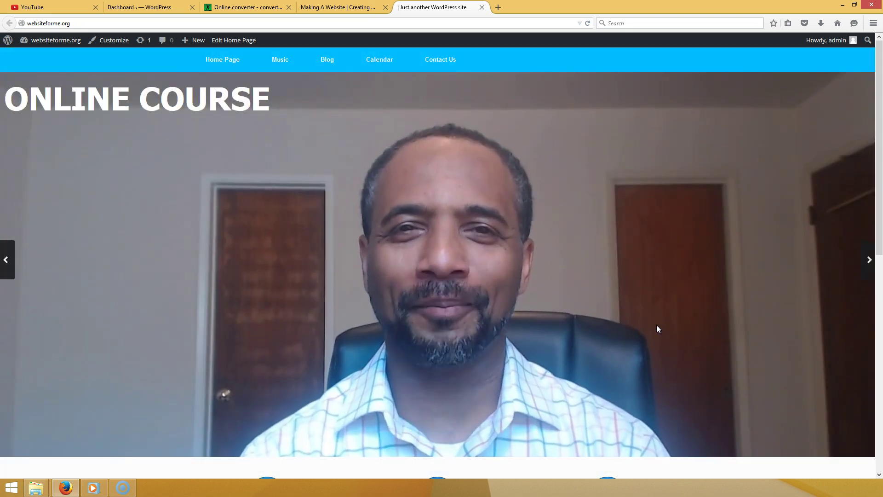
pyautogui.click(612, 264)
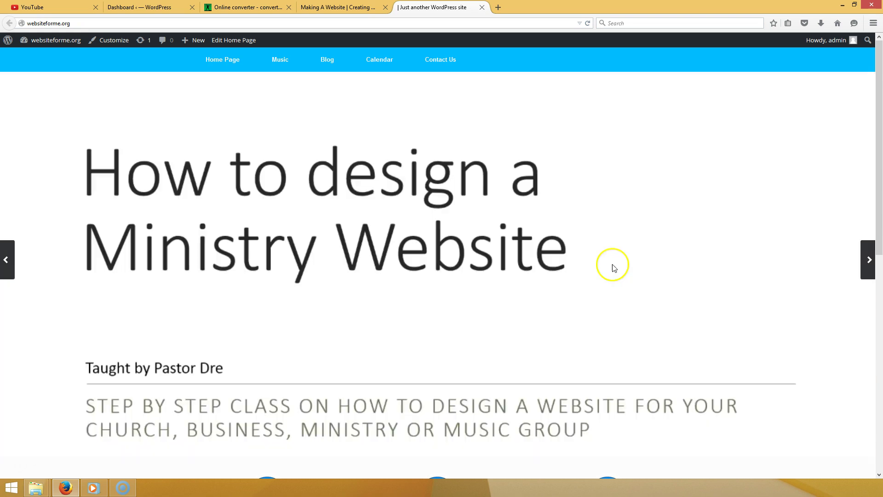
pyautogui.click(482, 7)
# From the Dashboard, go to Meta Slider Pro and create a new empty slider (id 65)
pyautogui.click(170, 8)
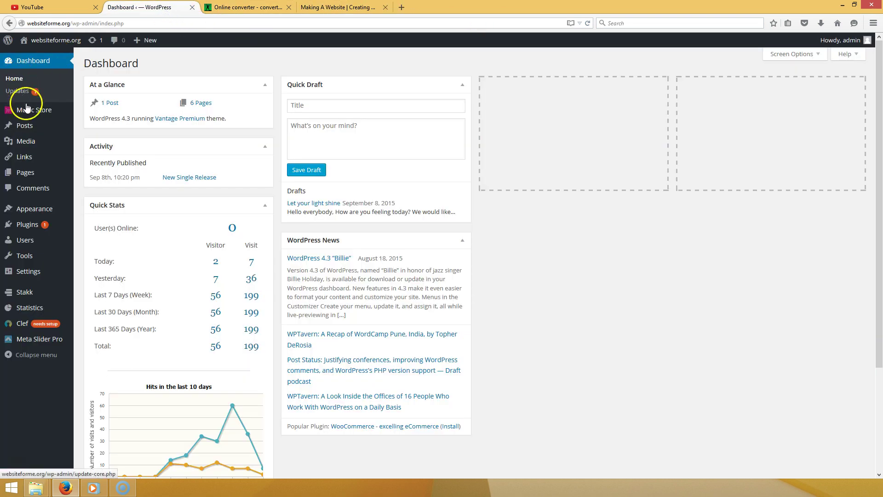
pyautogui.click(34, 62)
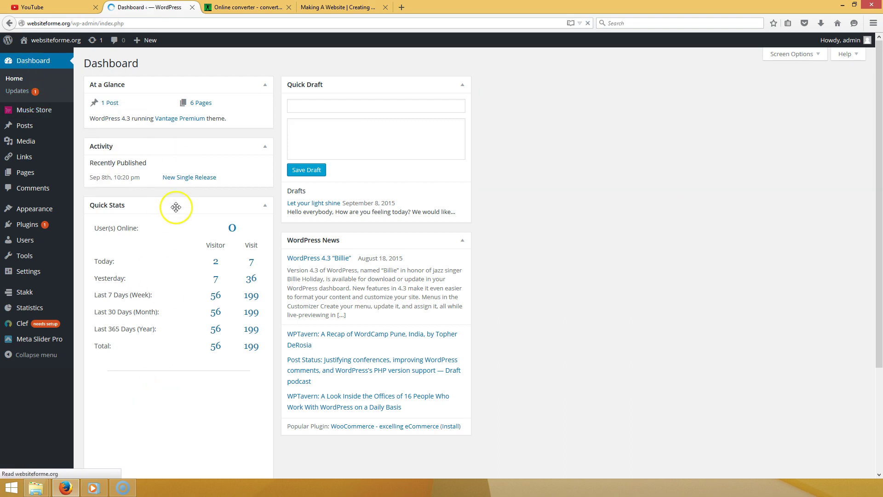
pyautogui.click(31, 343)
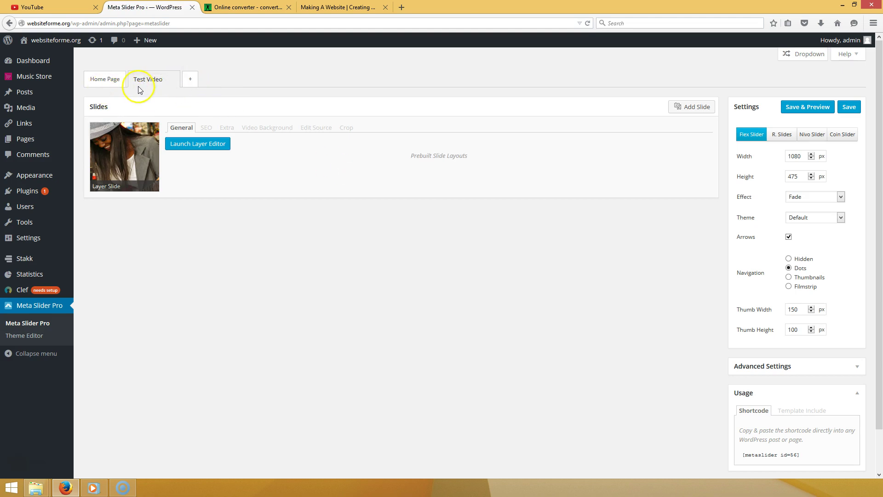
pyautogui.click(190, 85)
pyautogui.click(190, 85)
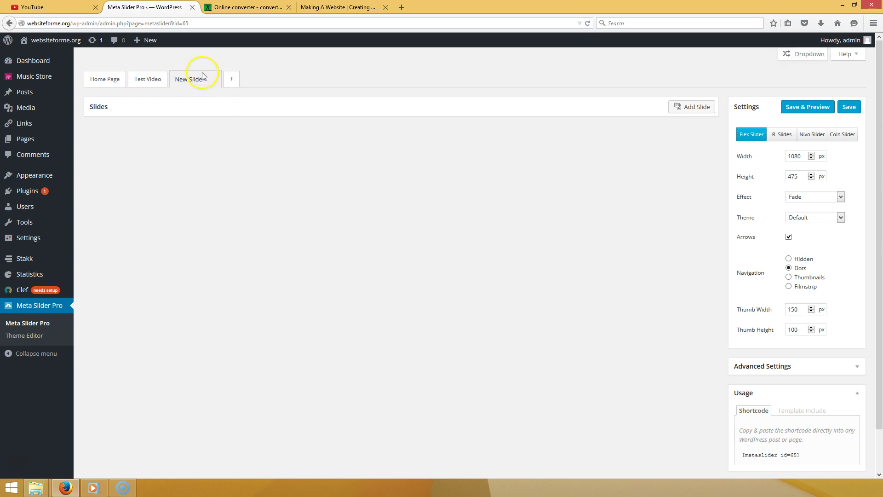
# Rename the new slider from 'New Slider' to 'TEST VIDEO'
pyautogui.moveTo(205, 79); pyautogui.dragTo(170, 78)
pyautogui.write('TEST v')
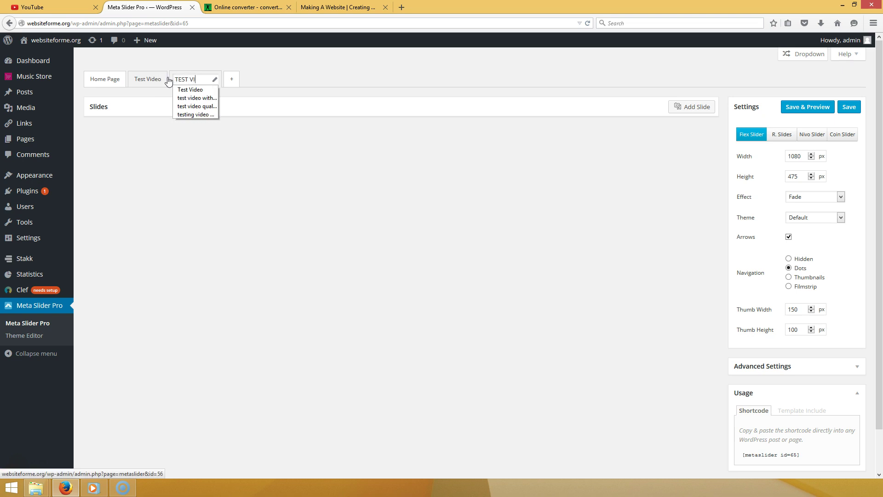
pyautogui.press('Escape')
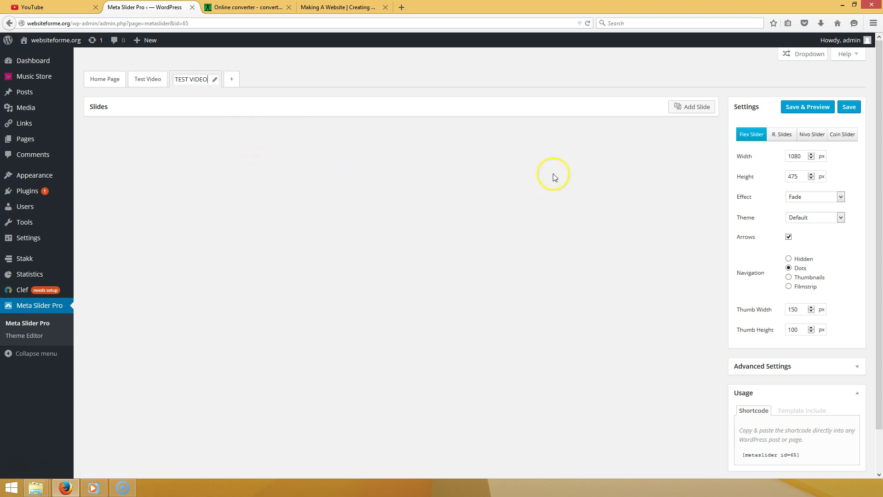
pyautogui.click(673, 108)
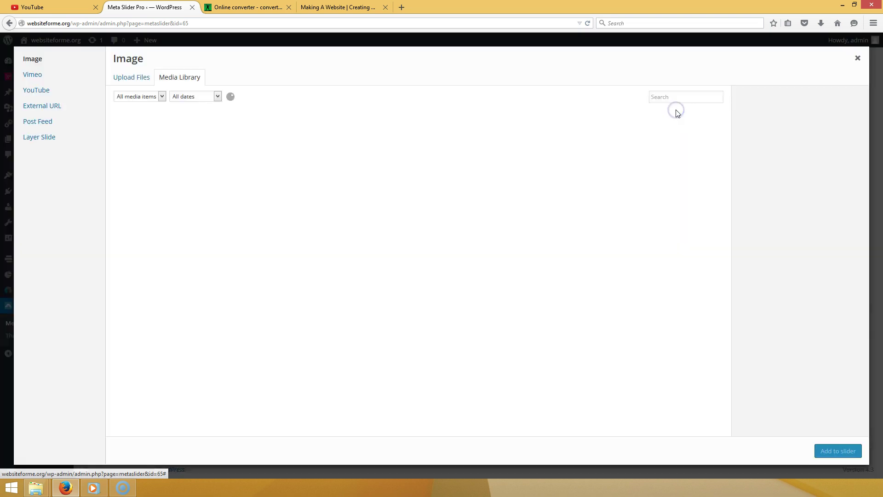
# Add a Layer Slide built from the youtube_CXHUu9zBzu8.jpg library image to TEST VIDEO
pyautogui.click(39, 139)
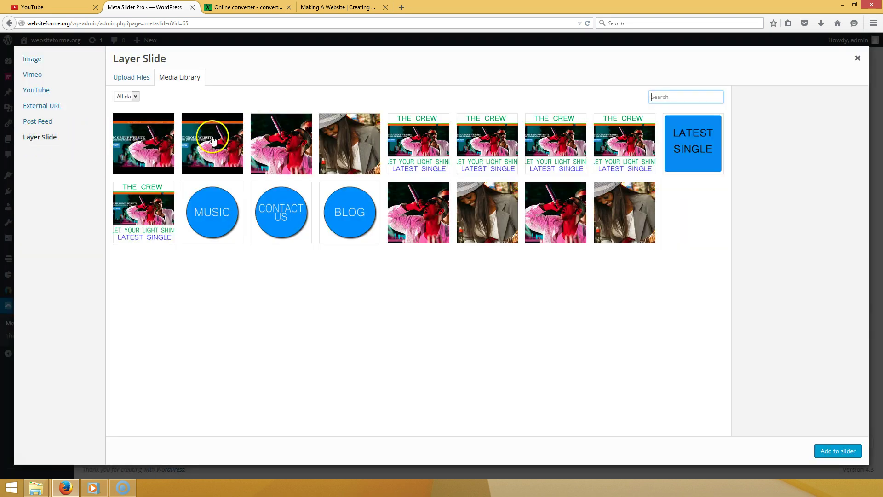
pyautogui.click(145, 148)
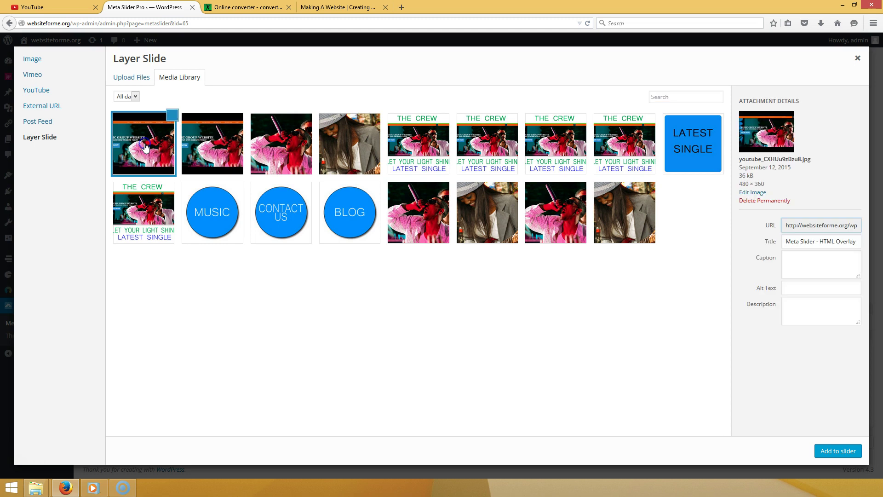
pyautogui.click(836, 453)
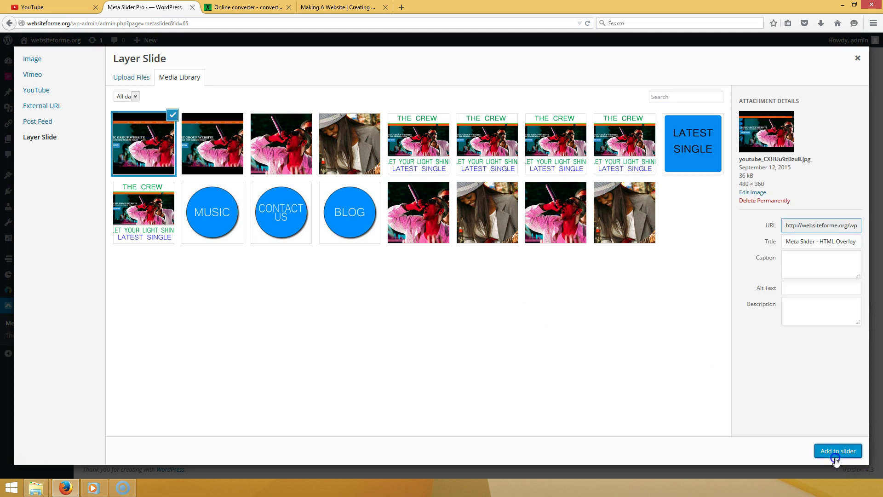
pyautogui.click(547, 268)
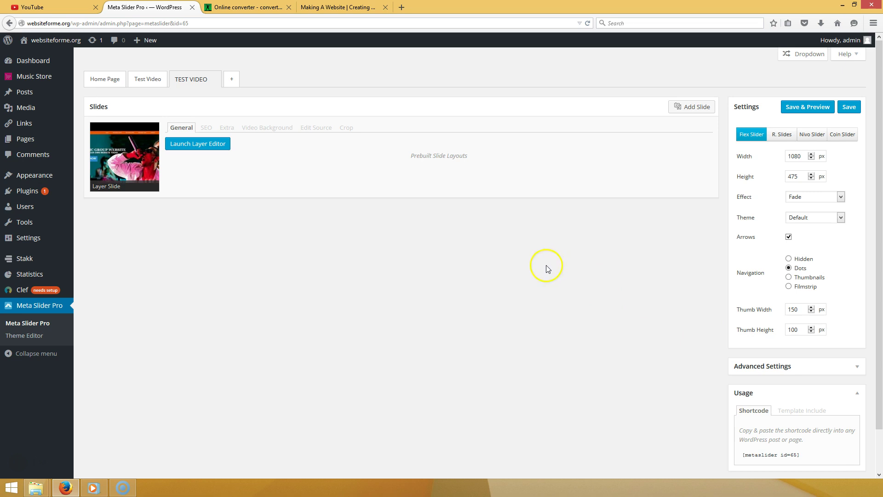
# Show the slide's Video Background settings and focus the empty MP4 and WebM source fields
pyautogui.click(257, 133)
pyautogui.click(208, 158)
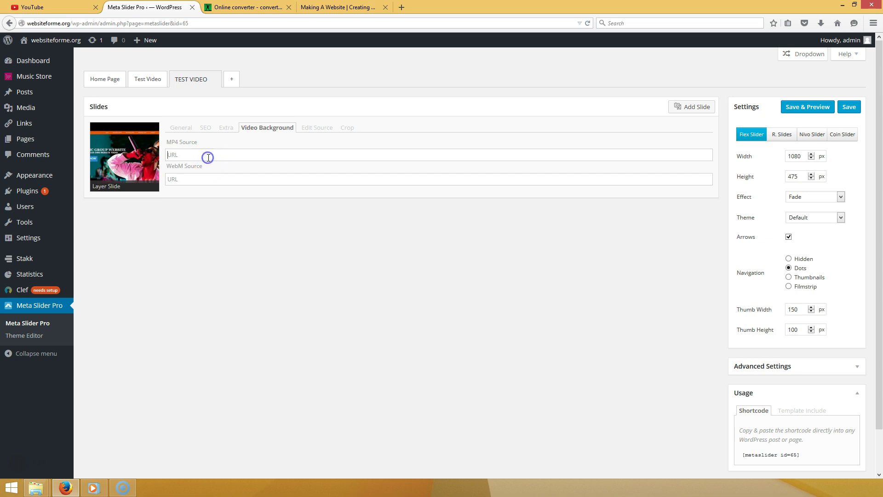
pyautogui.click(211, 177)
# On Online-Convert, submit lecture 3 - sample.mp4 for conversion to WEBM
pyautogui.click(265, 6)
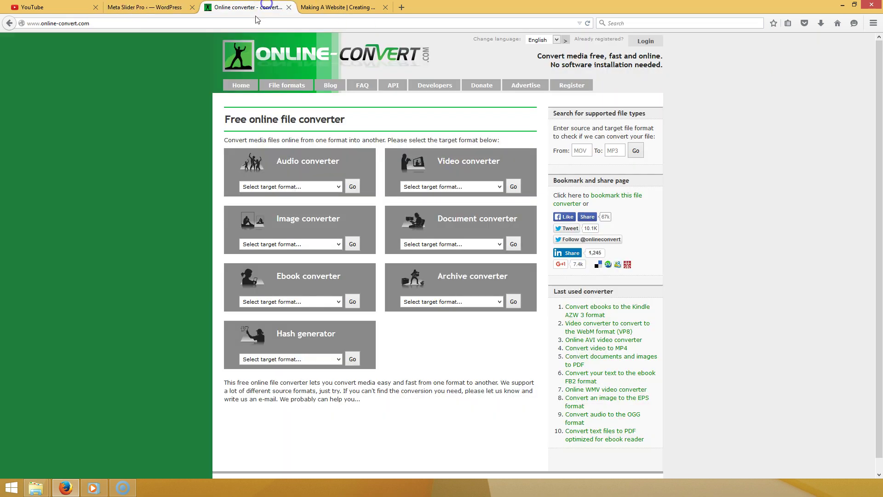
pyautogui.click(94, 23)
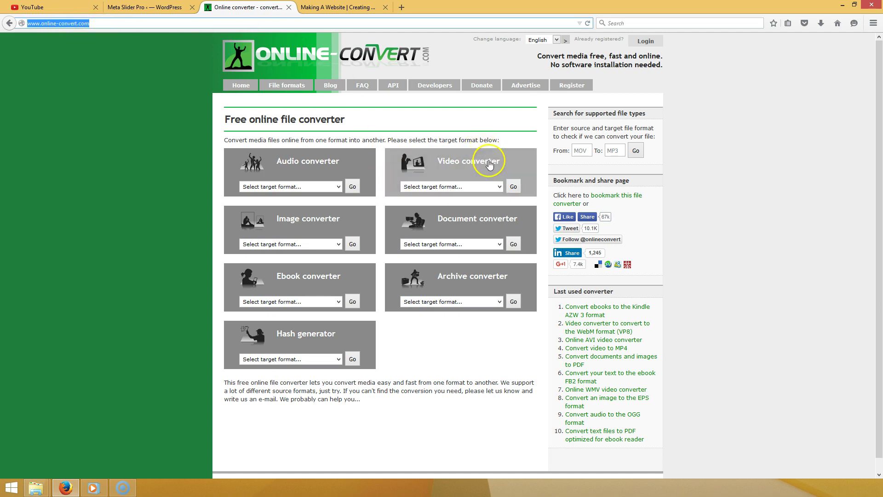
pyautogui.click(500, 187)
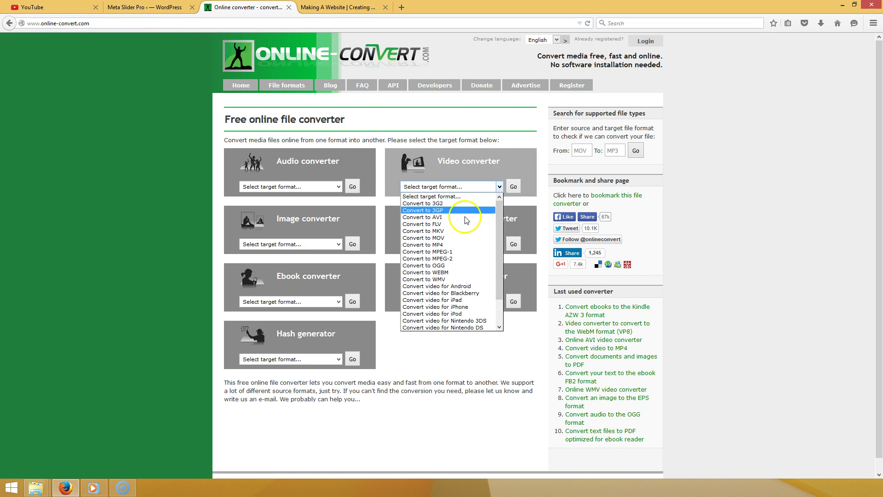
pyautogui.click(448, 273)
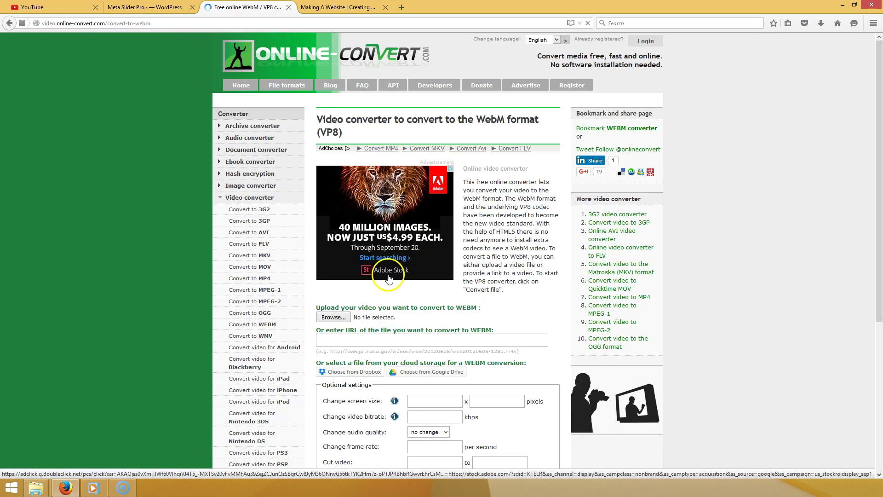
pyautogui.click(344, 320)
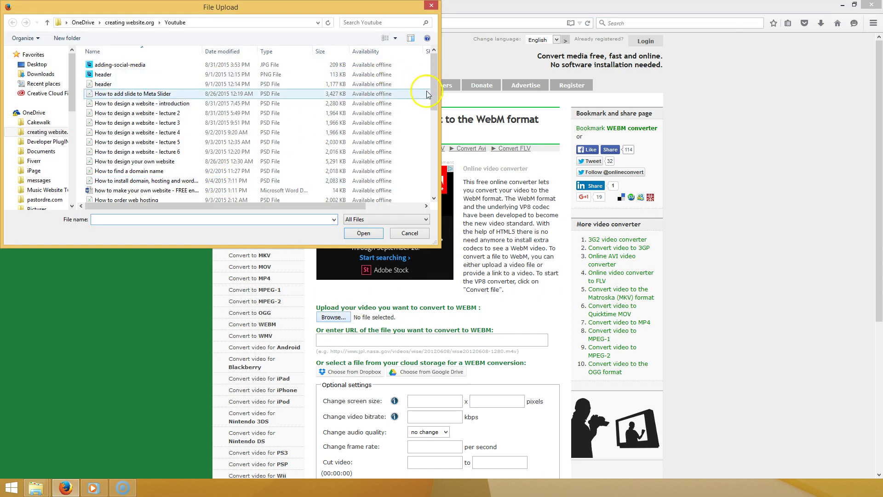
pyautogui.moveTo(433, 96); pyautogui.dragTo(416, 182)
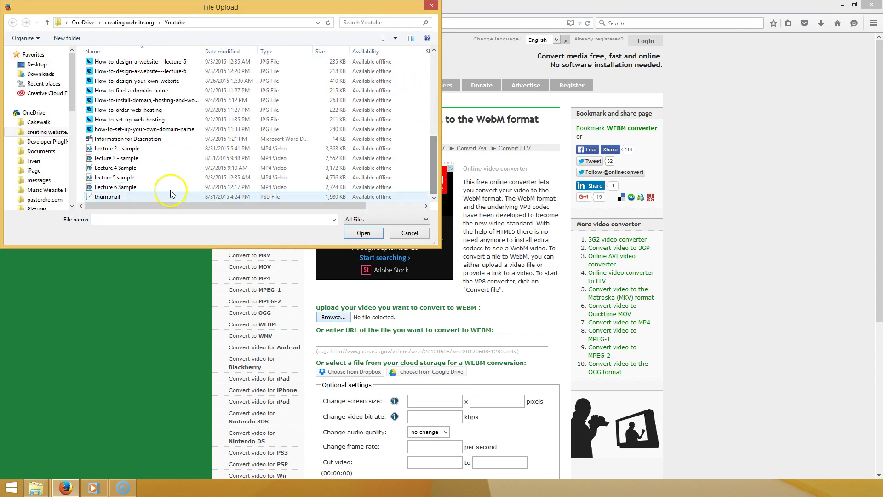
pyautogui.doubleClick(128, 158)
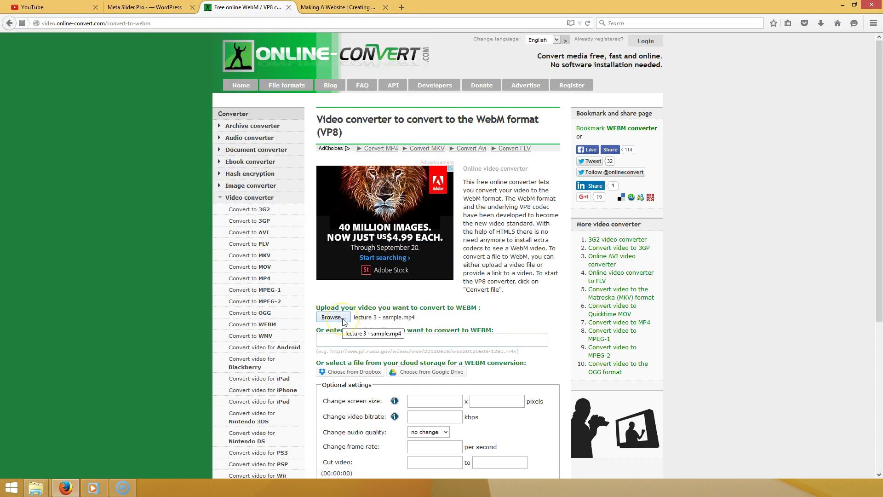
pyautogui.scroll(-5, 362, 319)
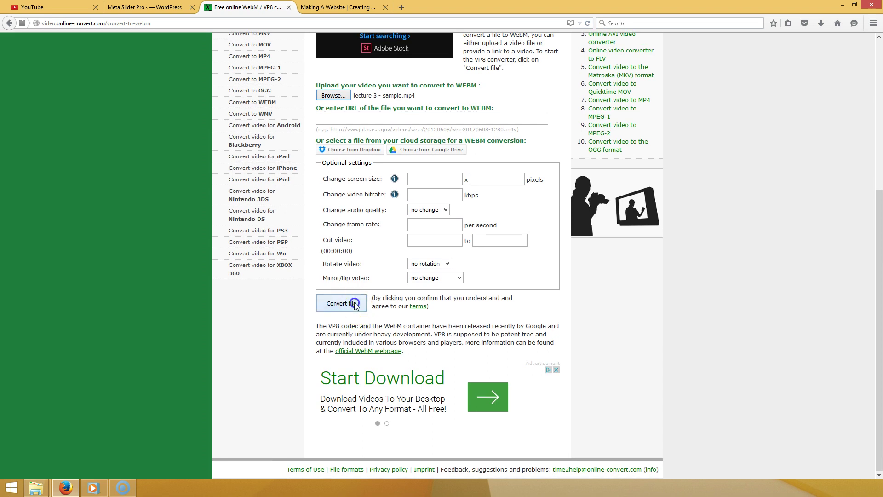
pyautogui.click(351, 303)
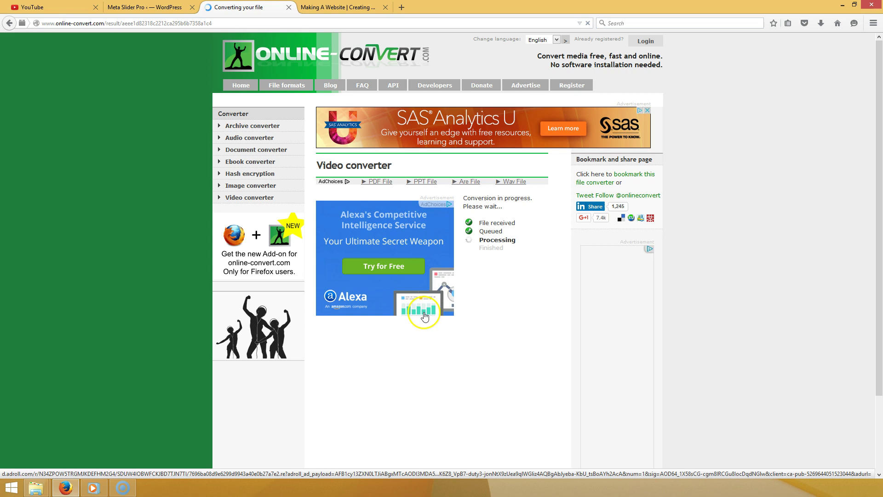
# Wait for the conversion to lecture_3_-_sample.webm to finish
pyautogui.scroll(-2, 438, 306)
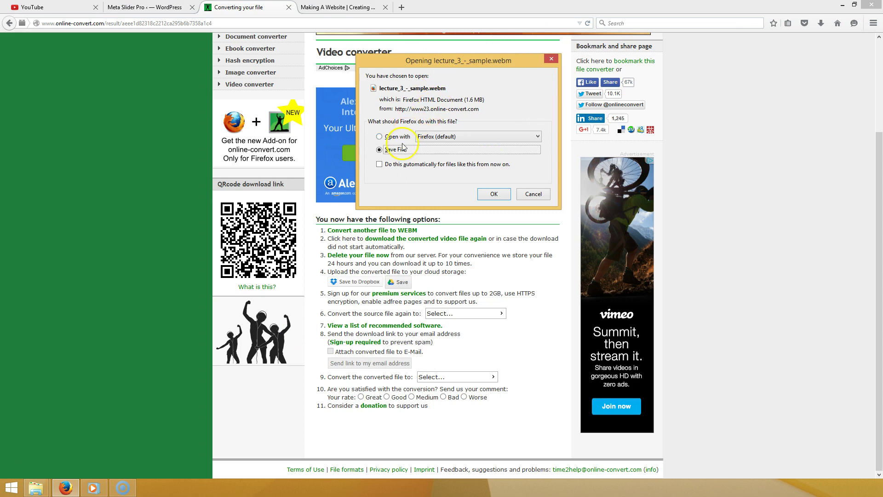
# Save lecture_3_-_sample.webm, reveal it in the Downloads folder, and return to Meta Slider Pro
pyautogui.click(494, 195)
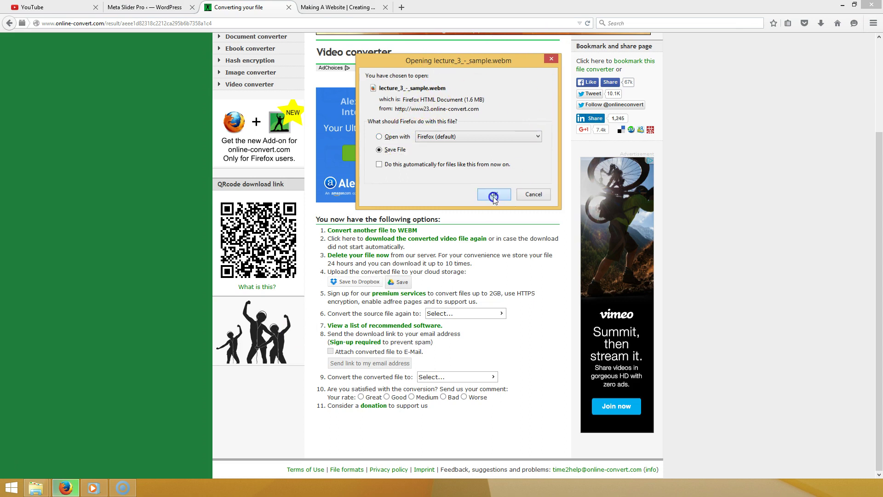
pyautogui.click(821, 24)
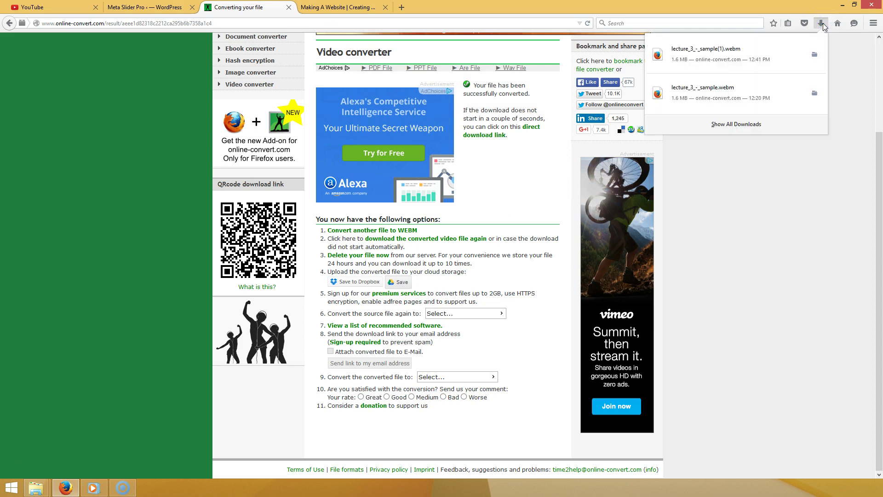
pyautogui.click(758, 52)
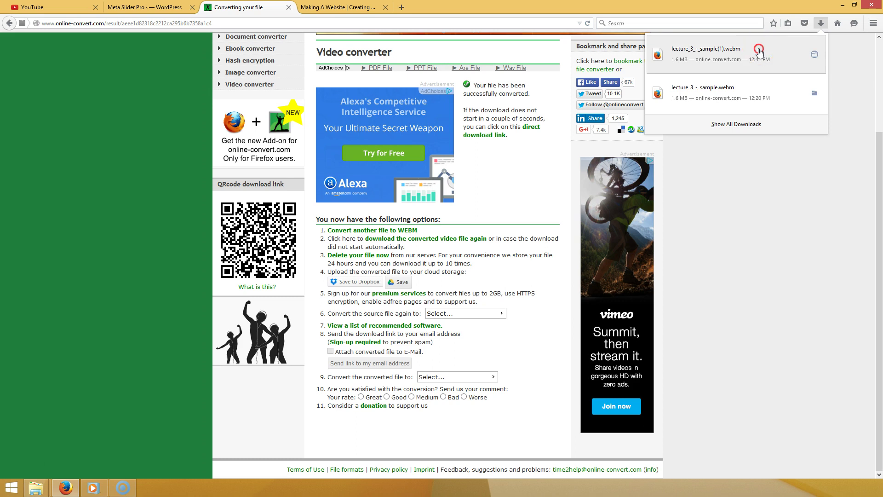
pyautogui.rightClick(759, 51)
pyautogui.click(795, 65)
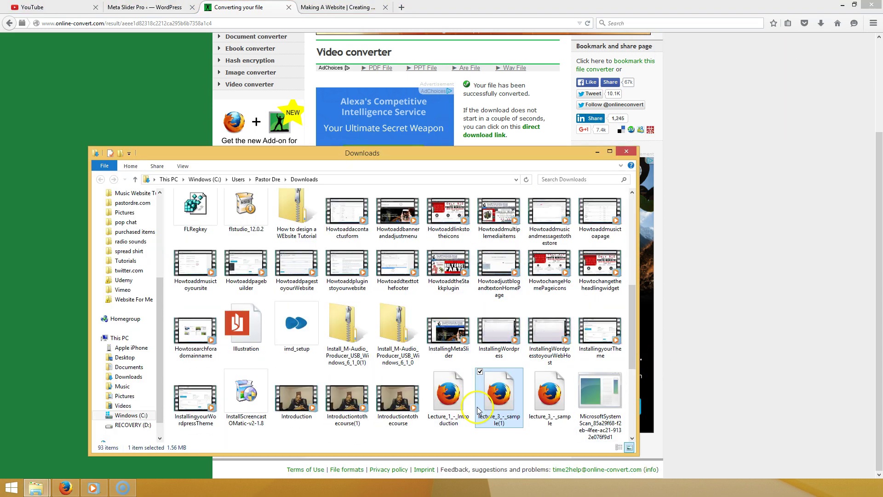
pyautogui.click(131, 8)
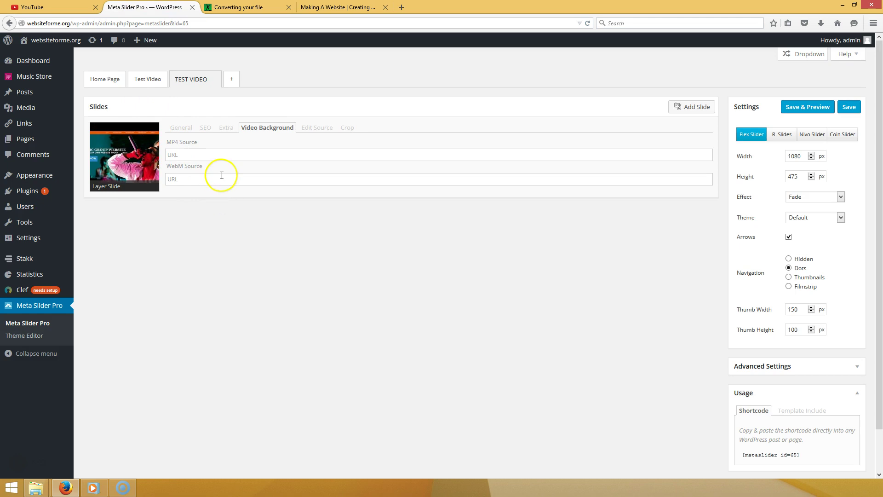
# Upload the lecture 3 - sample MP4 video to the WordPress Media Library
pyautogui.click(26, 107)
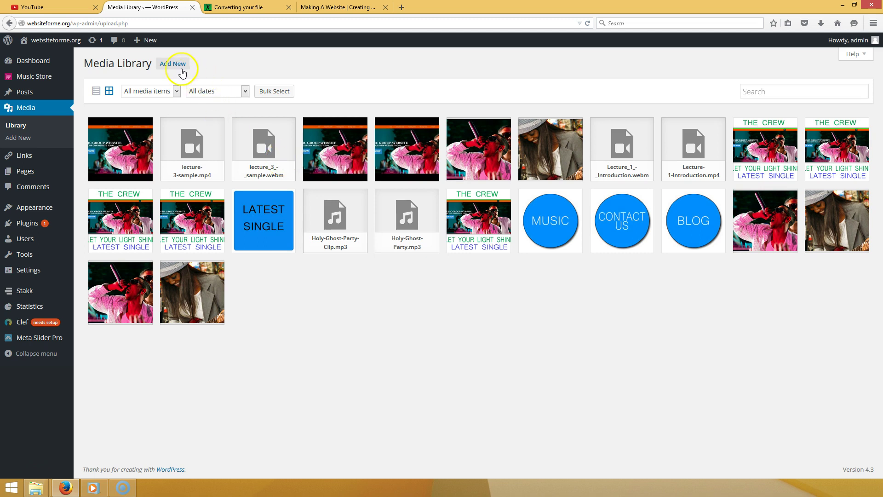
pyautogui.click(180, 67)
pyautogui.click(473, 164)
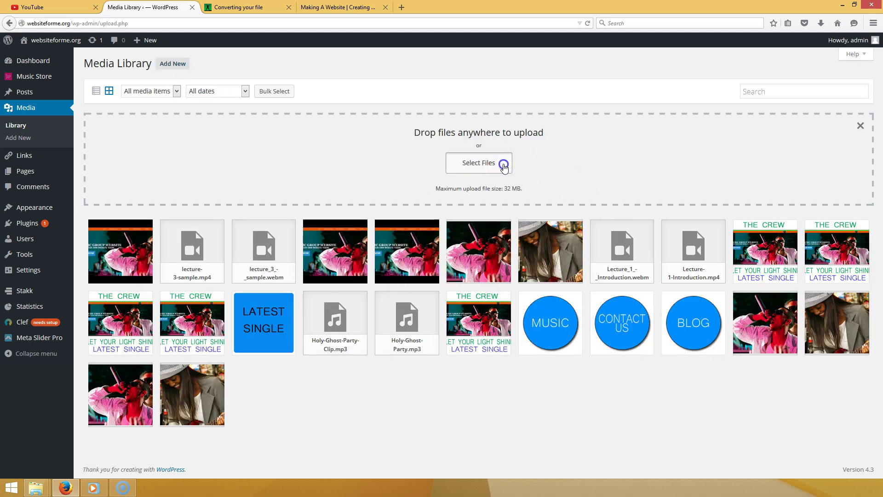
pyautogui.moveTo(434, 85); pyautogui.dragTo(435, 167)
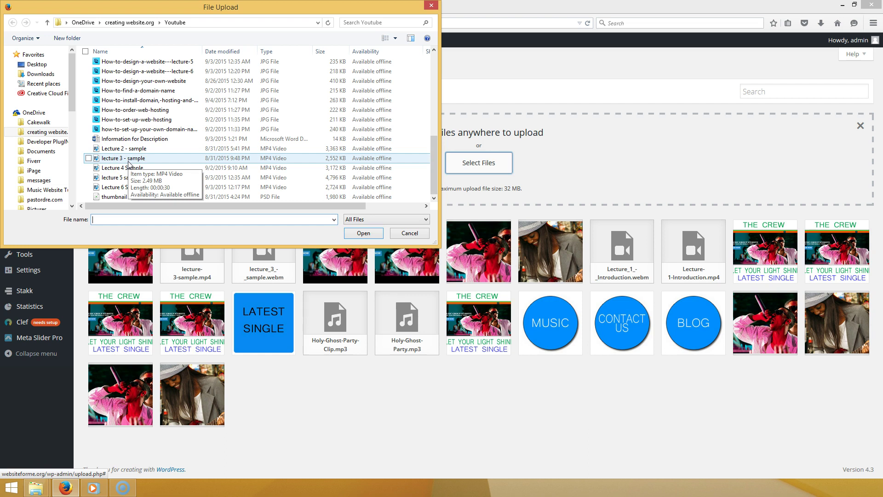
pyautogui.doubleClick(153, 158)
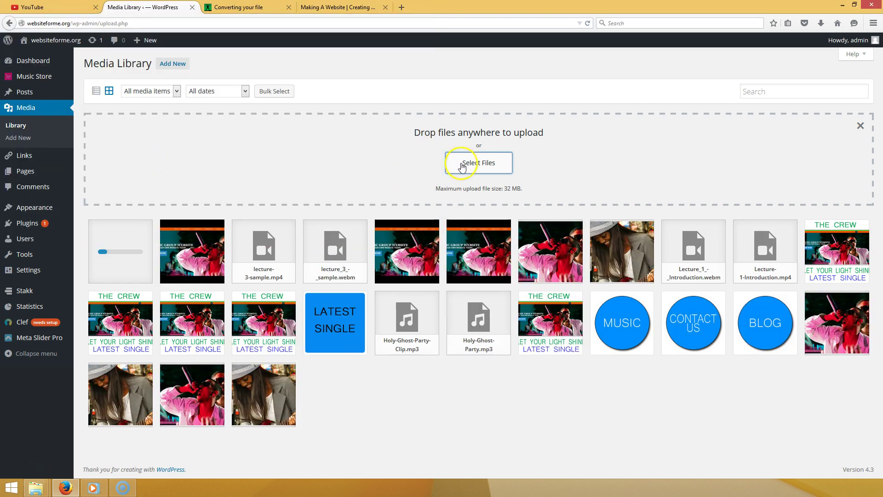
# Locate the downloaded lecture_3_-_sample(1).webm file in its folder via Firefox's downloads list
pyautogui.click(459, 165)
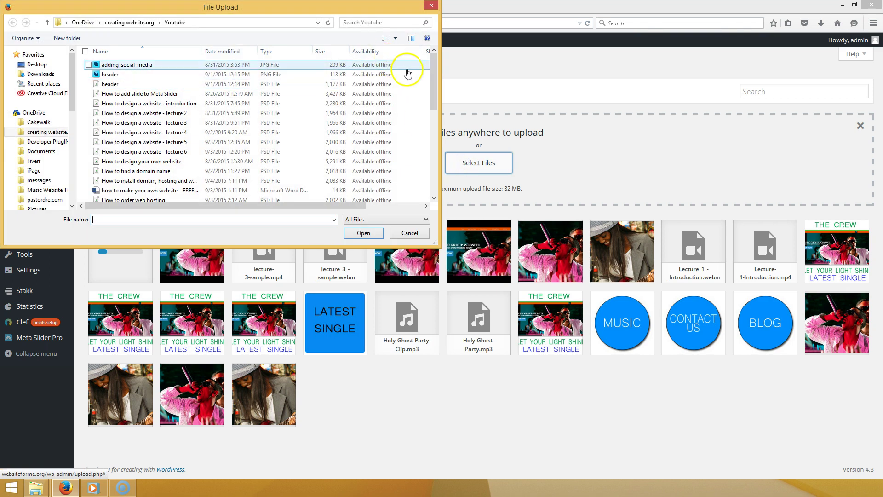
pyautogui.click(821, 24)
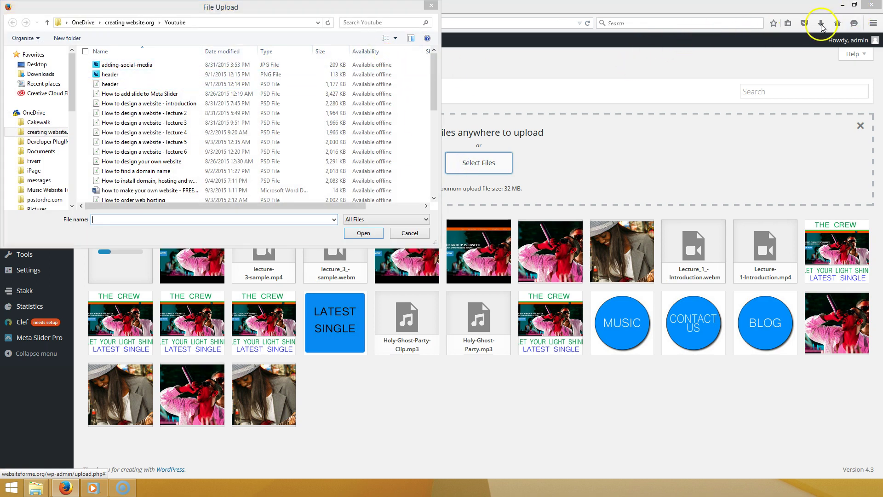
pyautogui.click(432, 5)
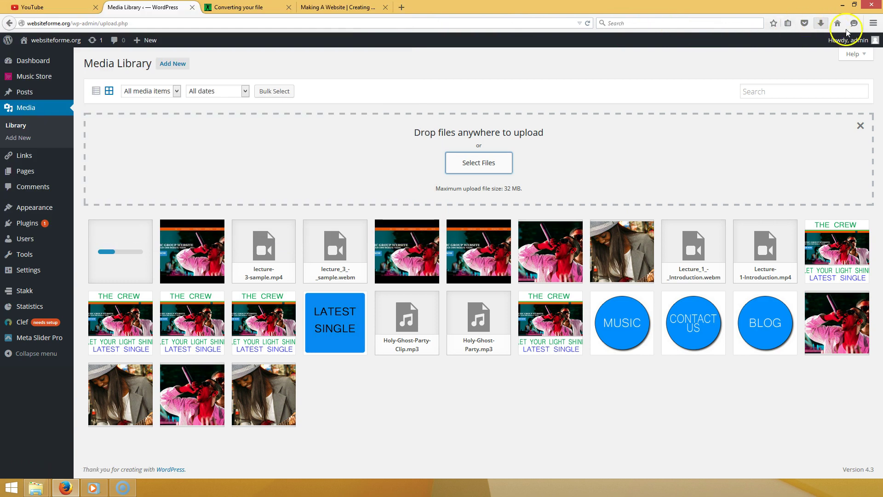
pyautogui.moveTo(877, 34)
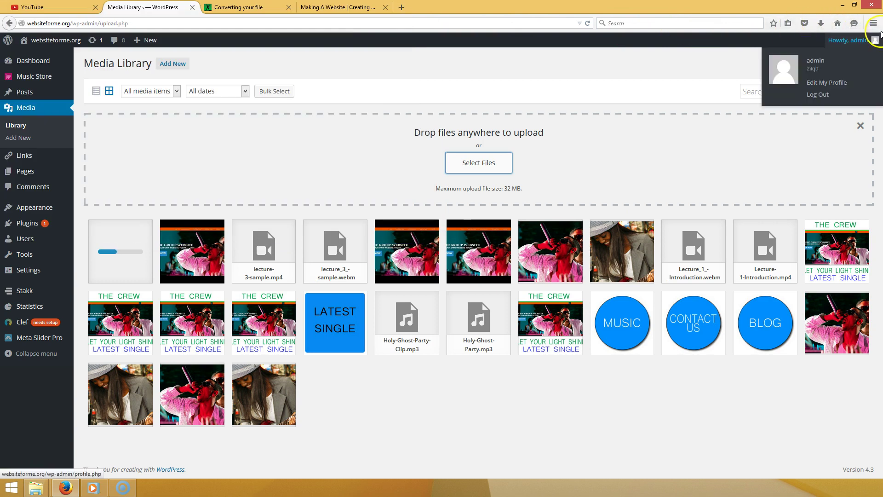
pyautogui.click(821, 23)
pyautogui.rightClick(767, 52)
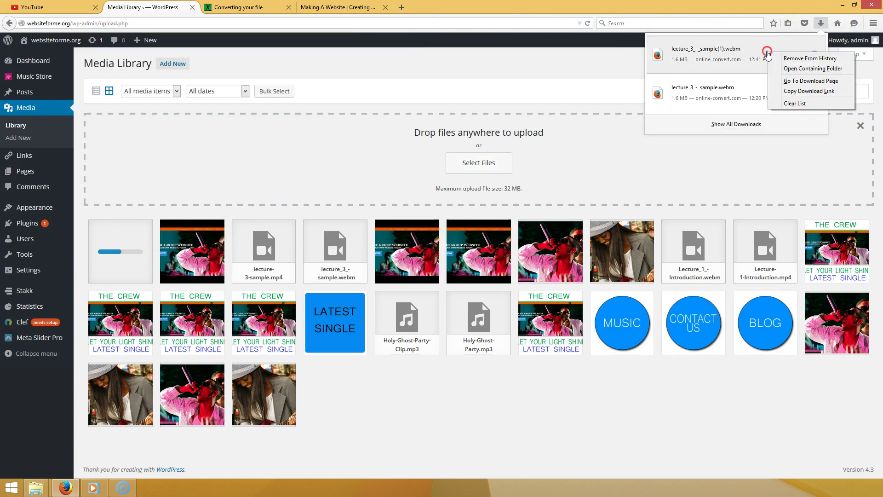
pyautogui.click(788, 68)
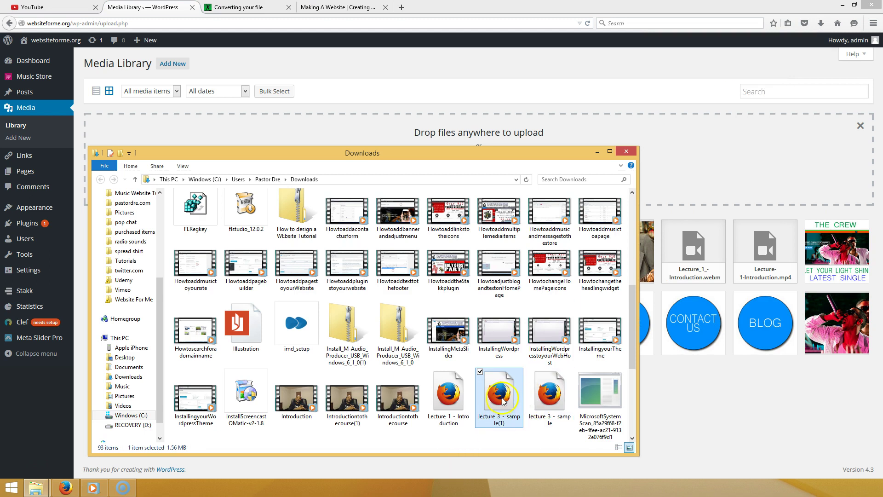
pyautogui.click(626, 151)
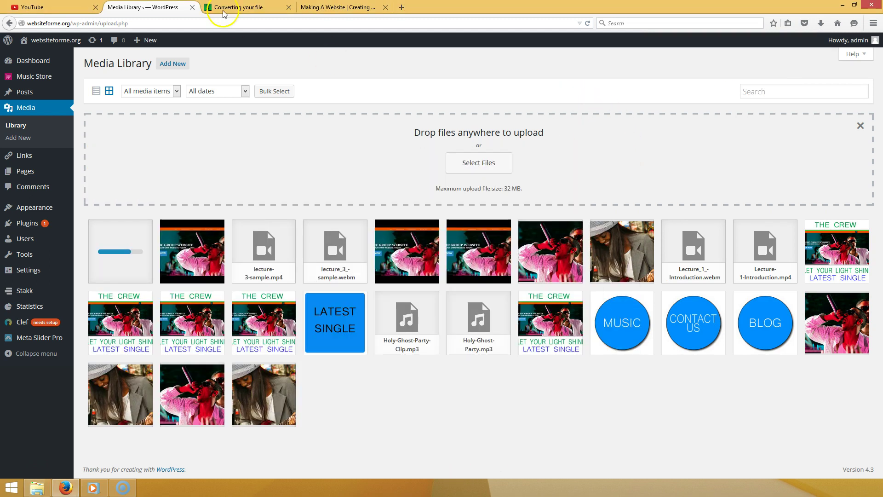
# Upload lecture_3_-_sample(1).webm from the user's Downloads folder to the Media Library
pyautogui.click(174, 65)
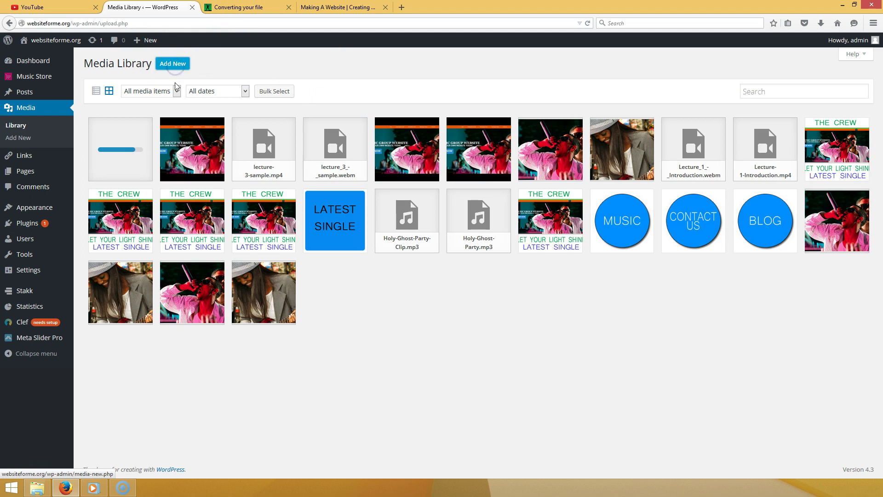
pyautogui.click(171, 68)
pyautogui.click(486, 170)
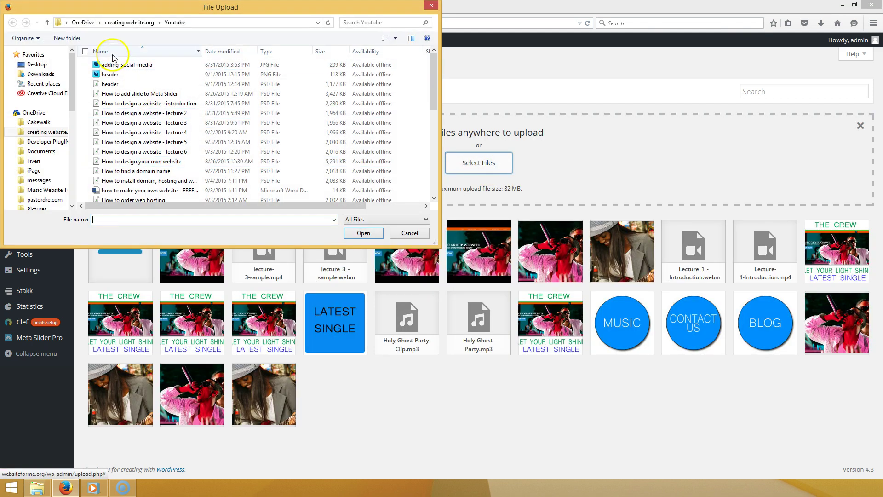
pyautogui.scroll(-10, 75, 169)
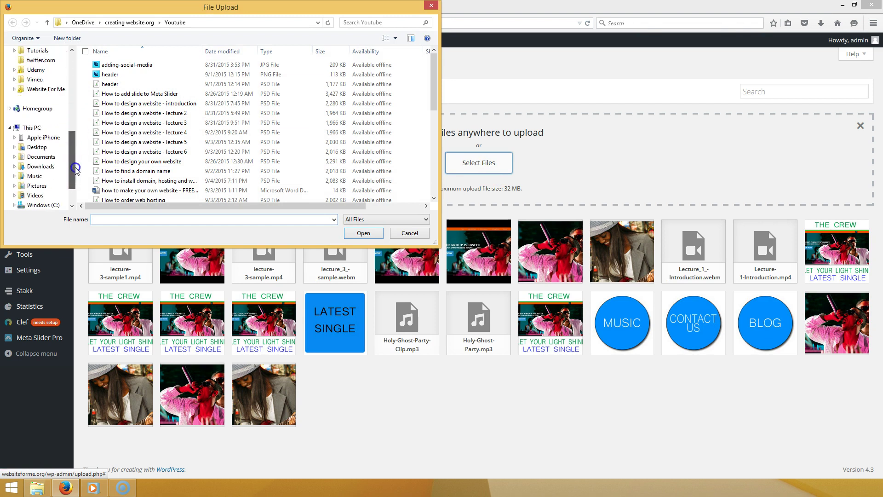
pyautogui.scroll(-2, 76, 169)
pyautogui.click(50, 166)
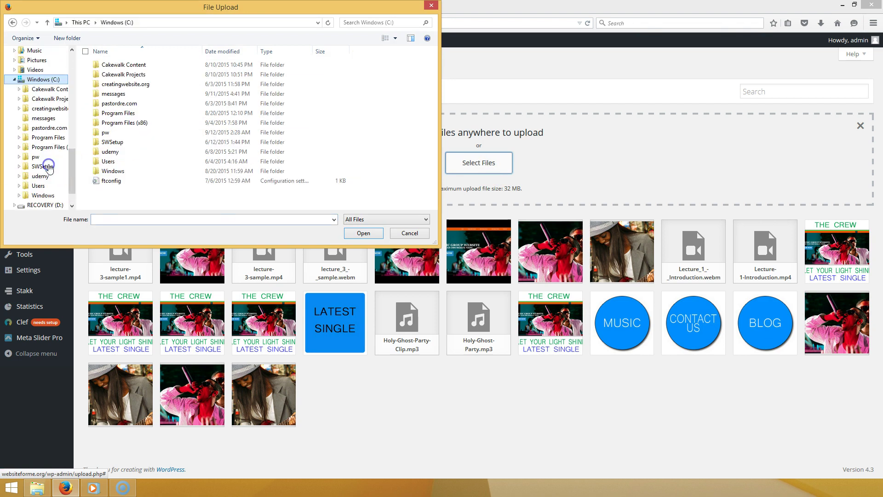
pyautogui.doubleClick(125, 163)
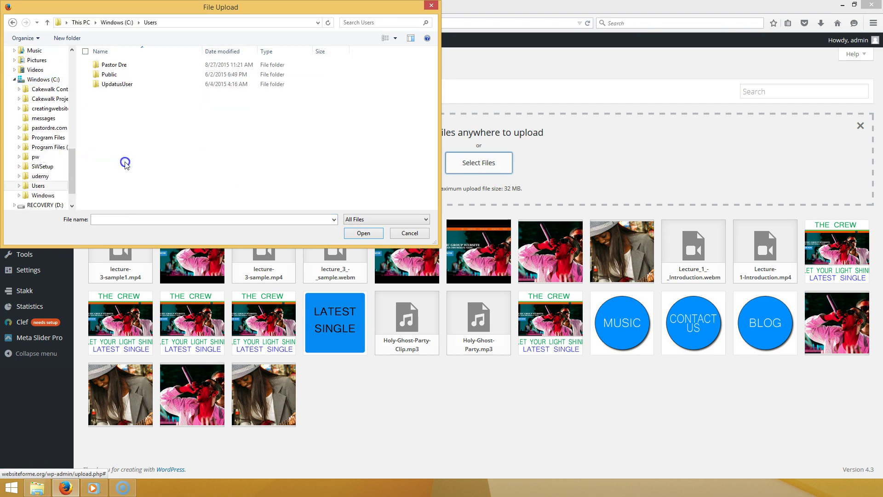
pyautogui.doubleClick(114, 65)
pyautogui.doubleClick(115, 104)
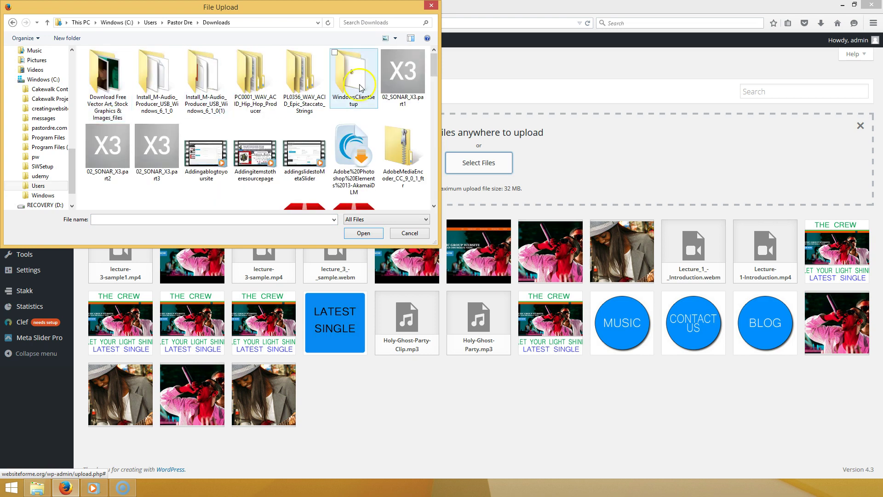
pyautogui.moveTo(436, 67); pyautogui.dragTo(436, 158)
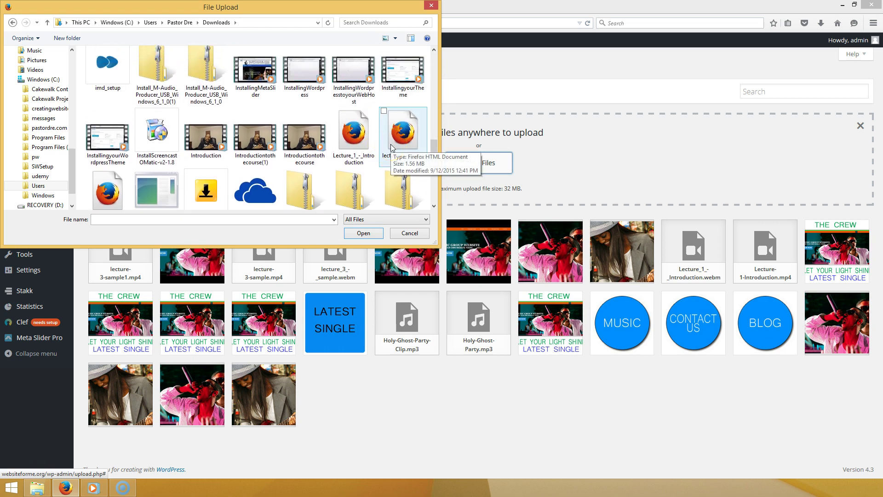
pyautogui.doubleClick(391, 146)
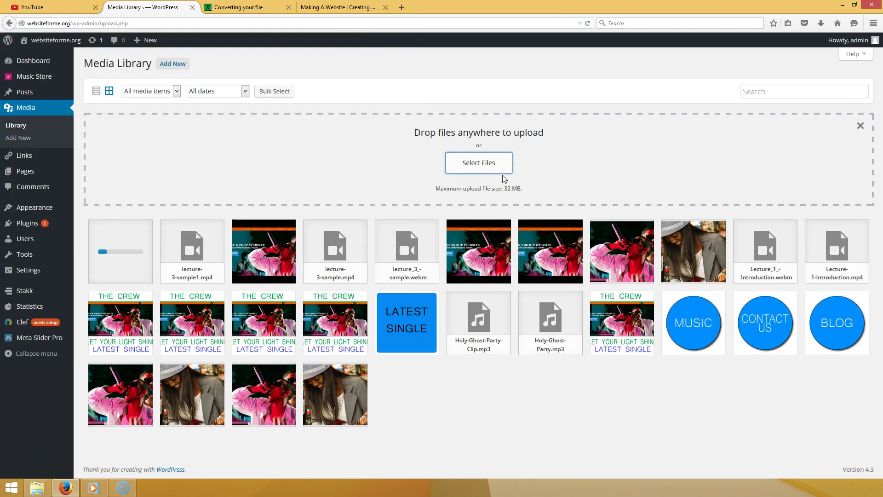
# Let the lecture_3_-_sample1.webm upload finish so it appears beside lecture-3-sample1.mp4
pyautogui.click(493, 218)
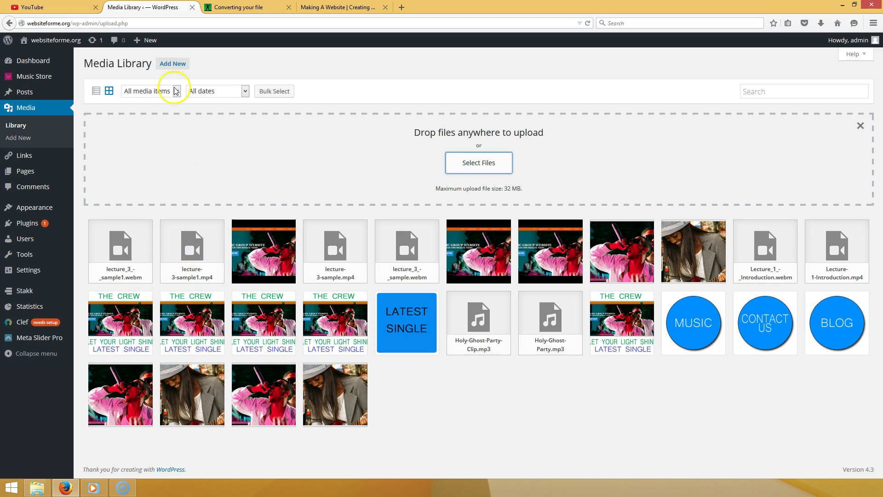
# Copy the full file URL of lecture-3-sample1.mp4 from its attachment details
pyautogui.click(192, 276)
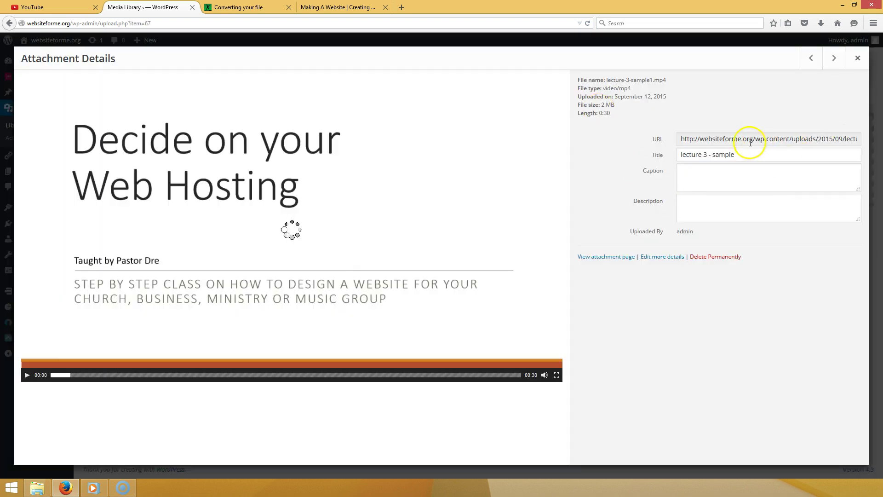
pyautogui.click(749, 143)
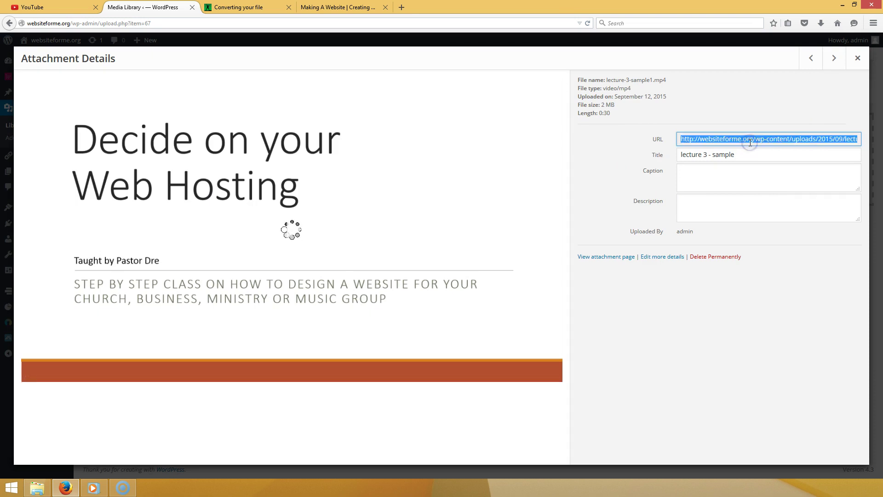
pyautogui.rightClick(750, 143)
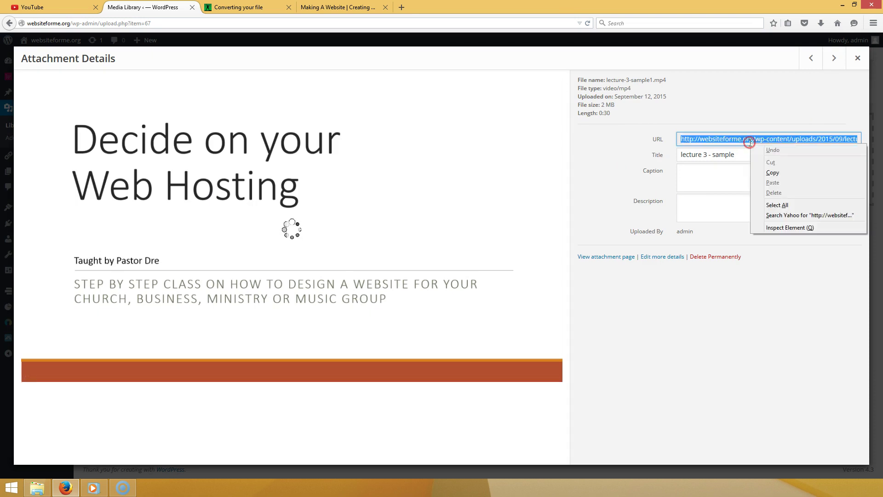
pyautogui.click(784, 173)
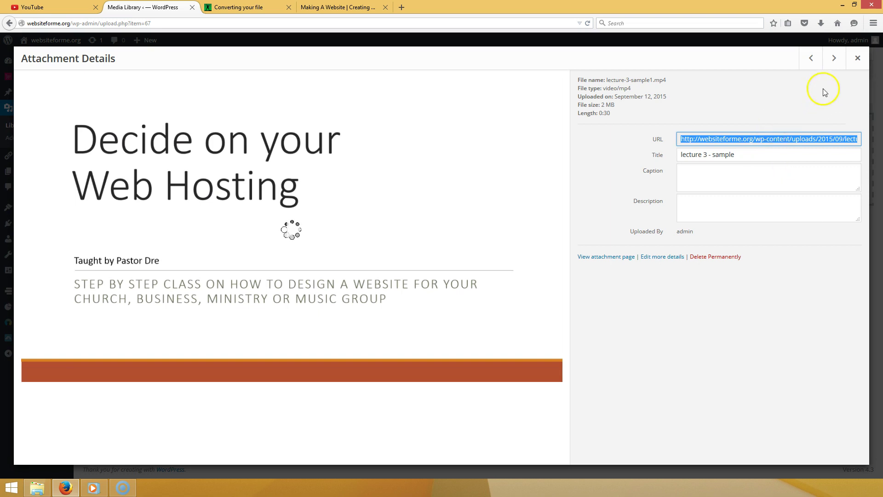
pyautogui.click(857, 58)
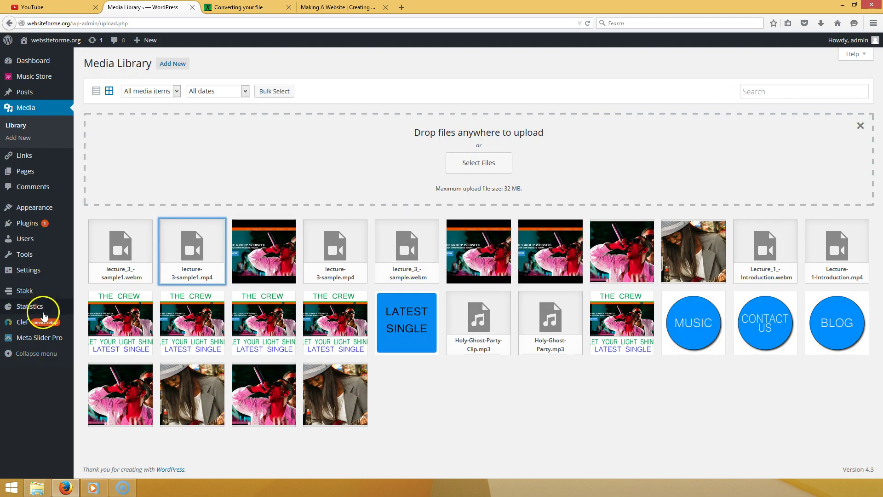
# Paste the MP4 URL into the TEST VIDEO slide's MP4 Source field and save the slider
pyautogui.click(39, 337)
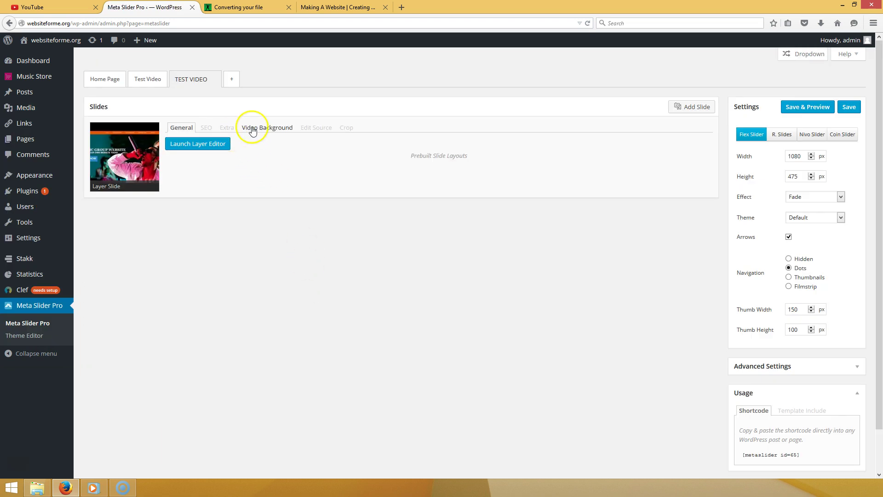
pyautogui.click(252, 129)
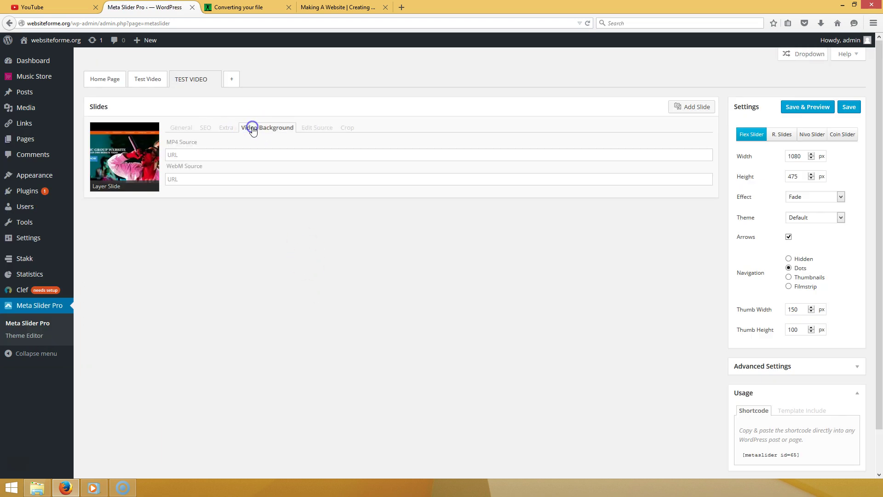
pyautogui.rightClick(241, 156)
pyautogui.click(260, 197)
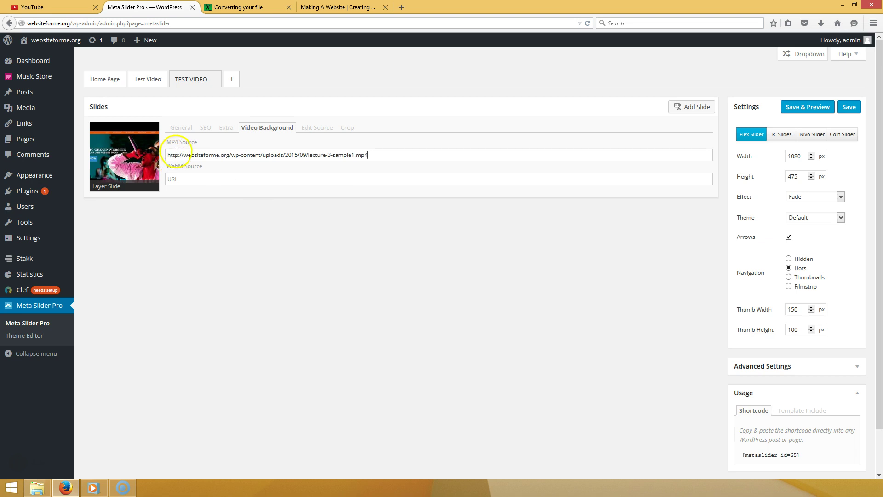
pyautogui.click(852, 107)
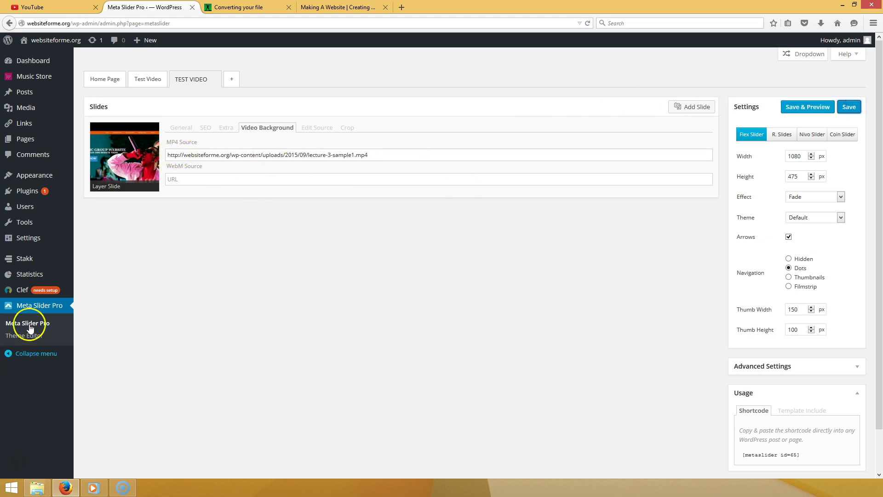
pyautogui.click(25, 108)
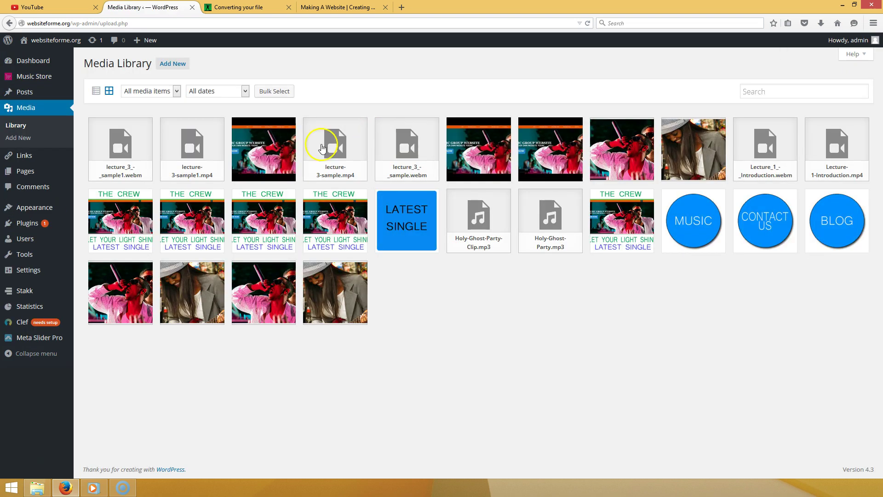
# Copy the full file URL of lecture_3_-_sample1.webm from its attachment details
pyautogui.click(122, 144)
pyautogui.doubleClick(774, 138)
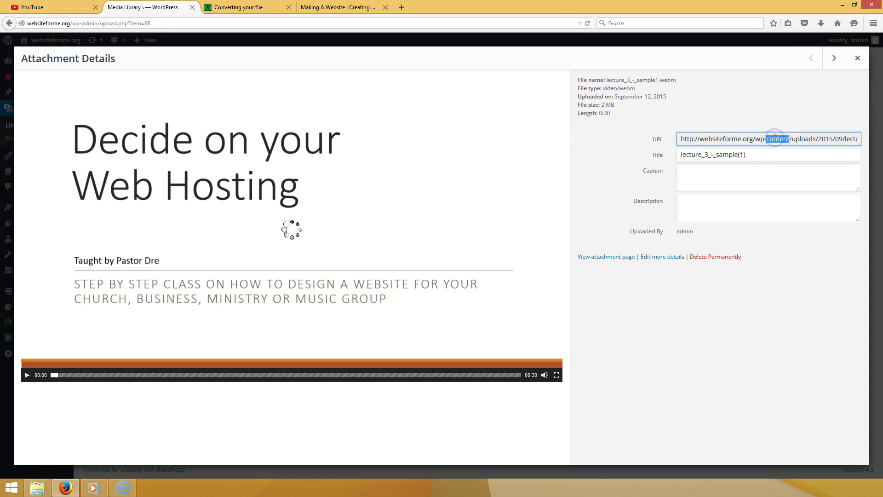
pyautogui.tripleClick(773, 138)
pyautogui.rightClick(774, 138)
pyautogui.click(788, 168)
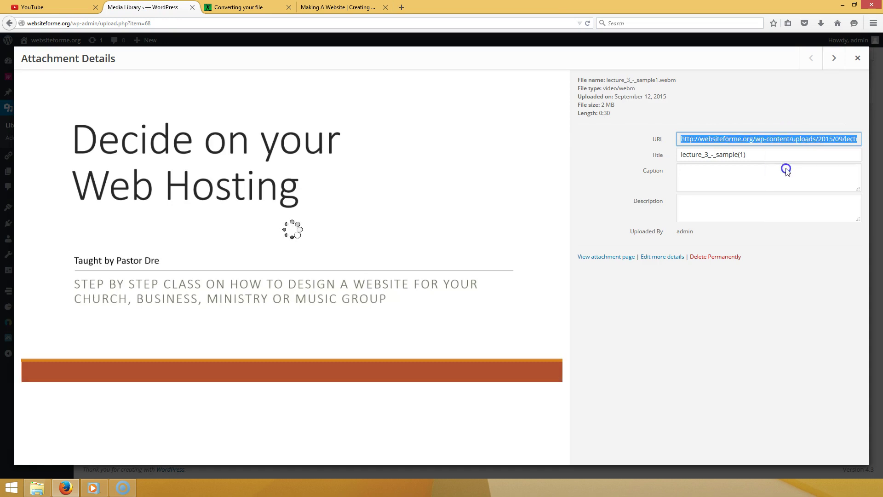
pyautogui.click(857, 58)
# Paste the WebM URL into the slide's WebM Source field and save the slider
pyautogui.click(54, 335)
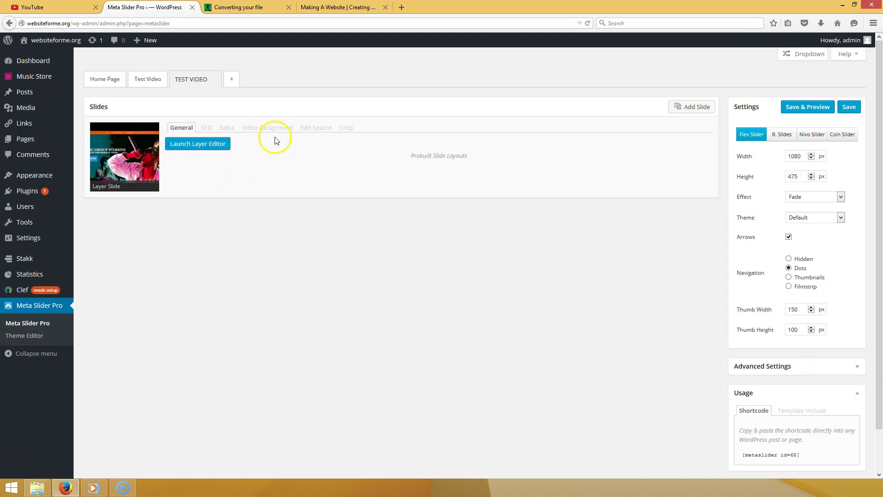
pyautogui.click(275, 135)
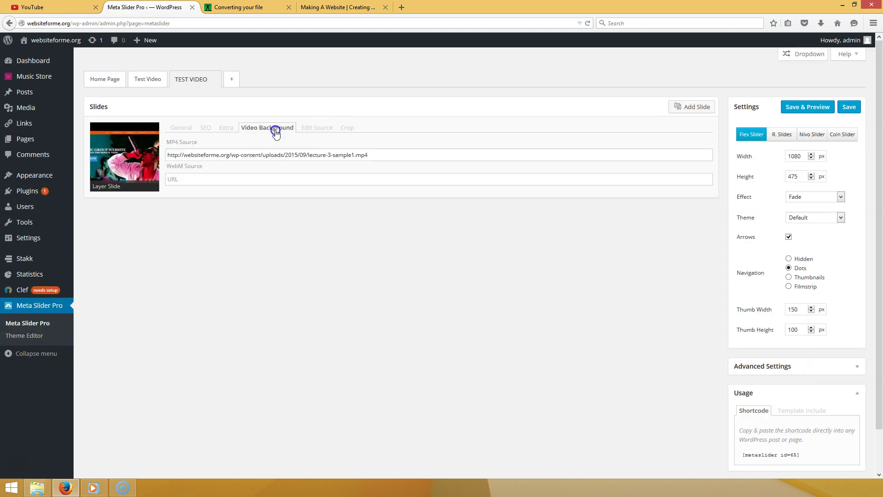
pyautogui.rightClick(268, 178)
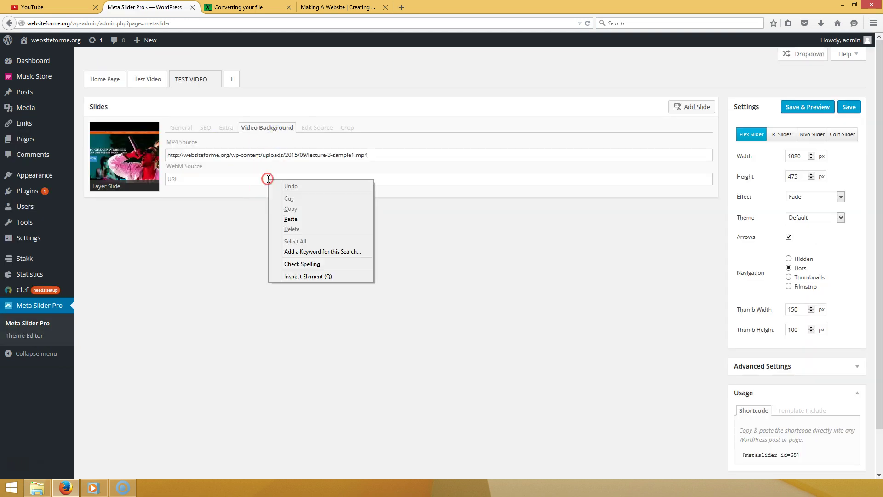
pyautogui.click(290, 218)
pyautogui.click(849, 106)
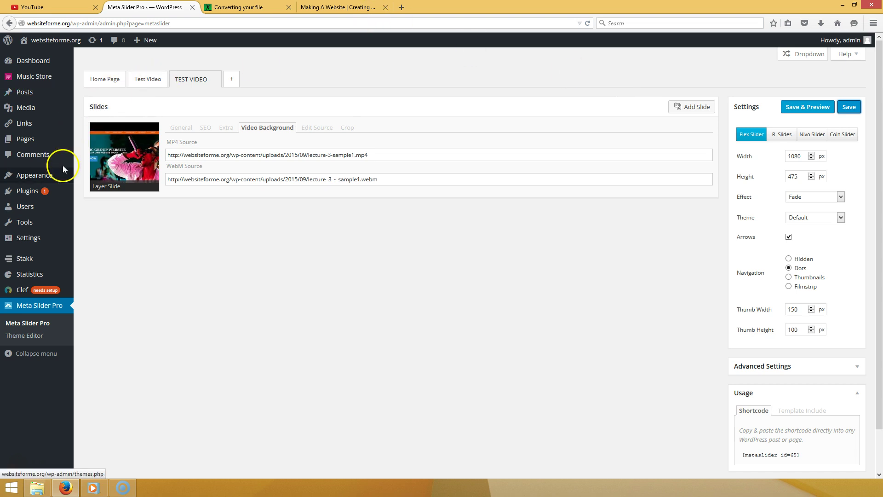
# Set Vantage's Home Page Slider to Slider: TEST VIDEO, save settings, and open a new tab
pyautogui.moveTo(51, 178)
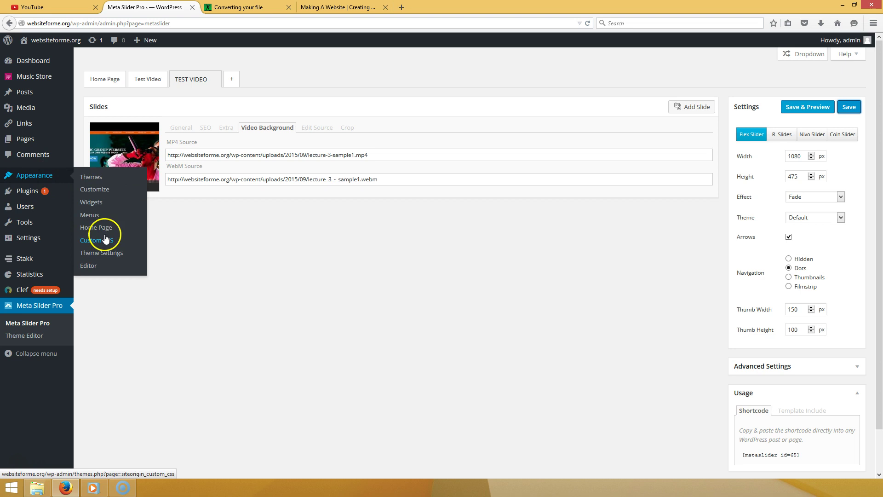
pyautogui.click(101, 252)
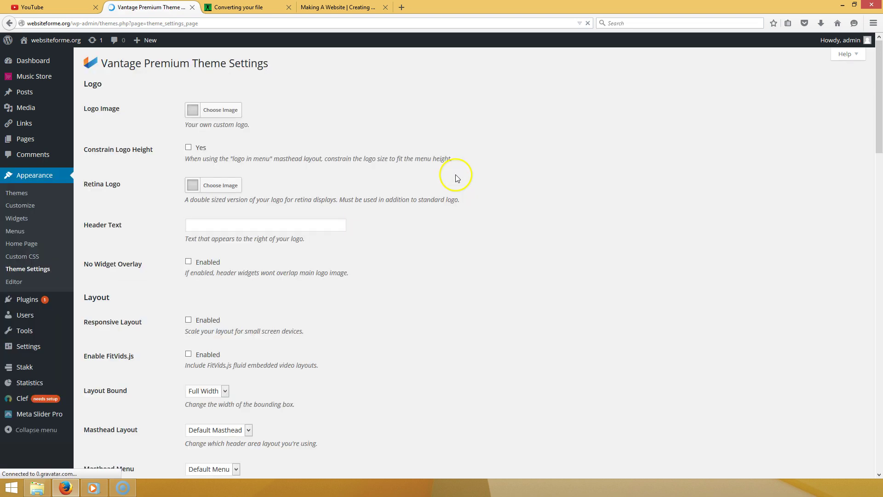
pyautogui.click(162, 113)
pyautogui.click(240, 141)
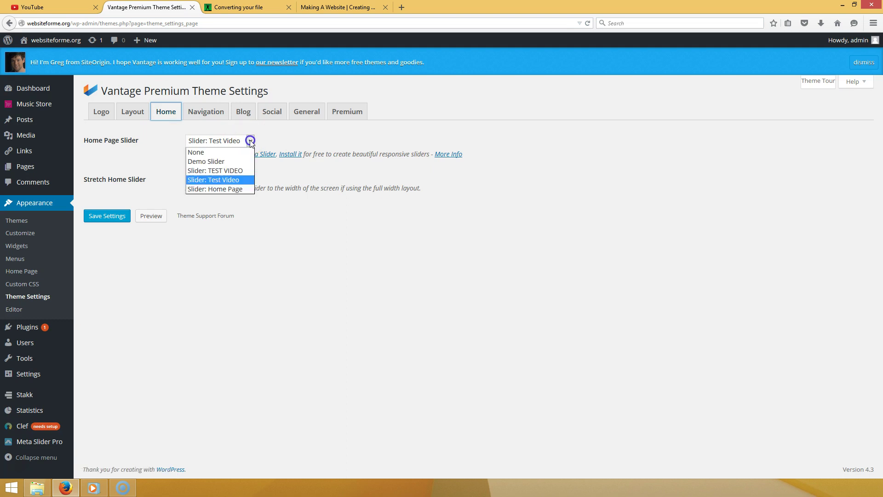
pyautogui.click(236, 171)
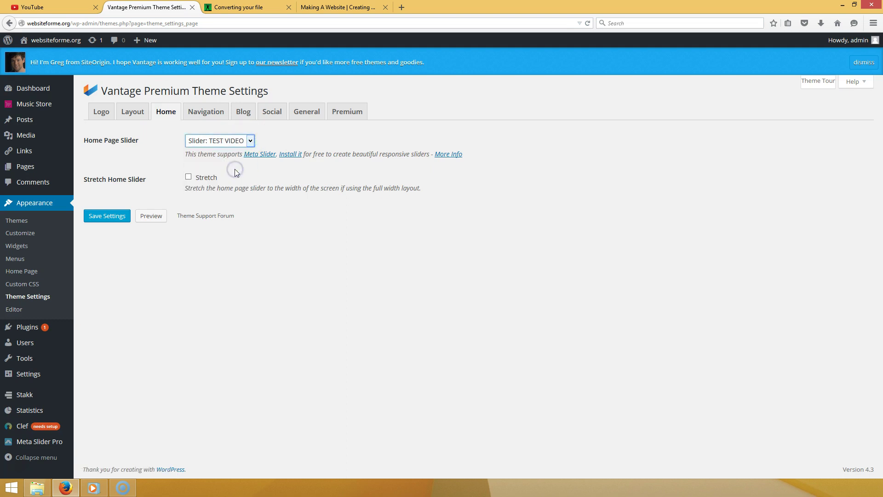
pyautogui.click(208, 186)
pyautogui.click(122, 217)
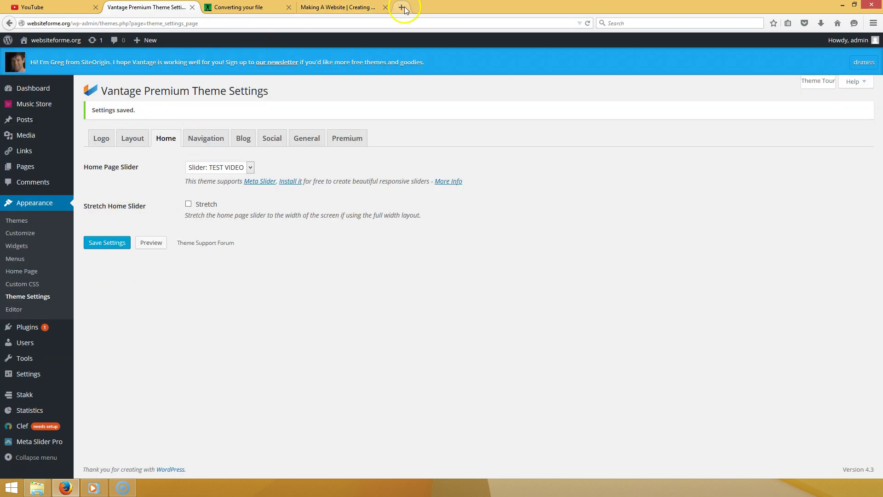
pyautogui.click(401, 8)
# Load websiteforme.org to see the TEST VIDEO background video play in the slider
pyautogui.write('WEBsiteforme.org/')
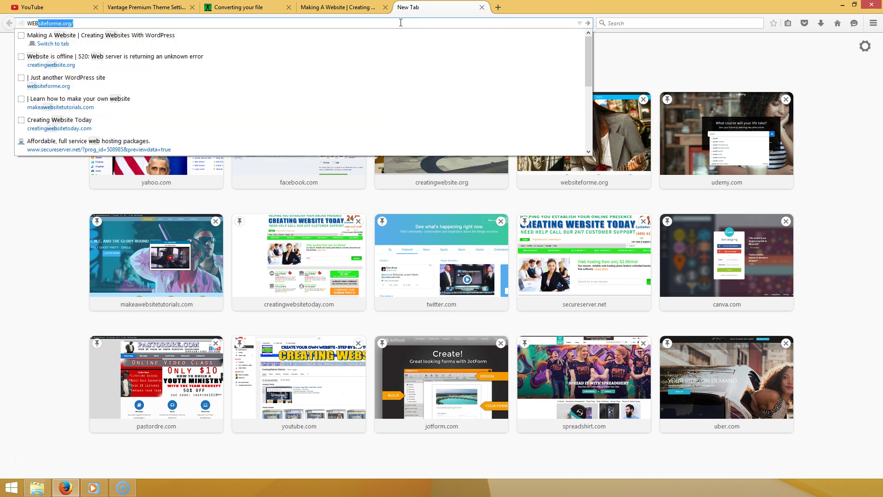
pyautogui.press('Return')
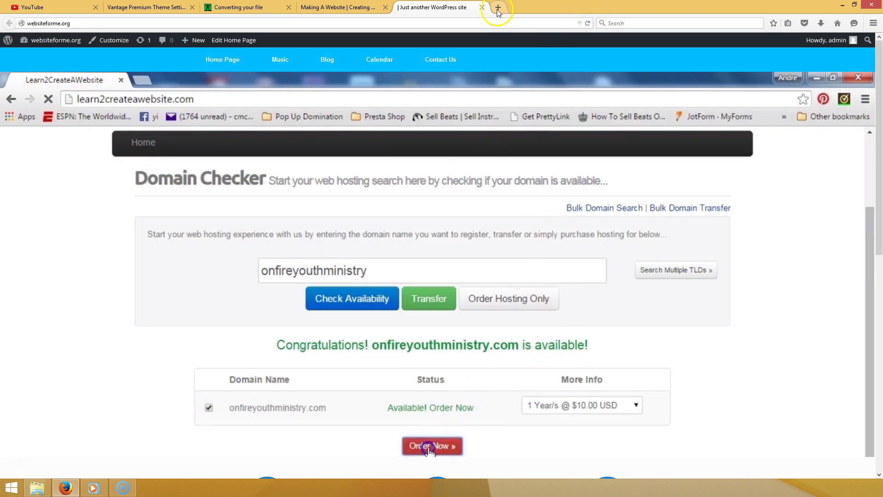
# Switch the Home Page Slider back to Slider: Test Video, save, and open a fresh tab
pyautogui.click(483, 7)
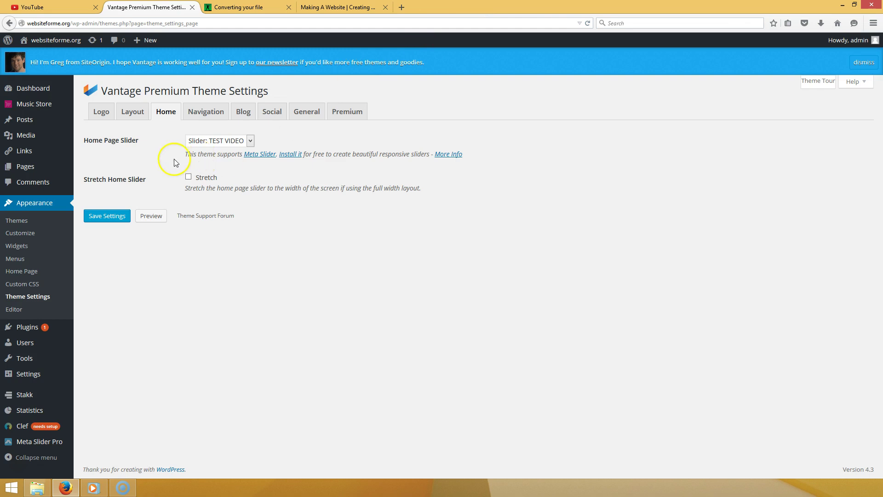
pyautogui.click(251, 142)
pyautogui.click(239, 180)
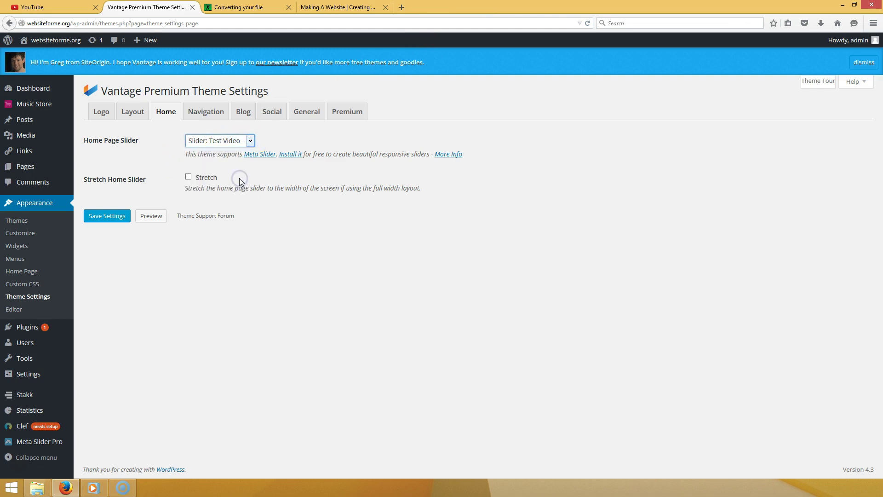
pyautogui.click(118, 217)
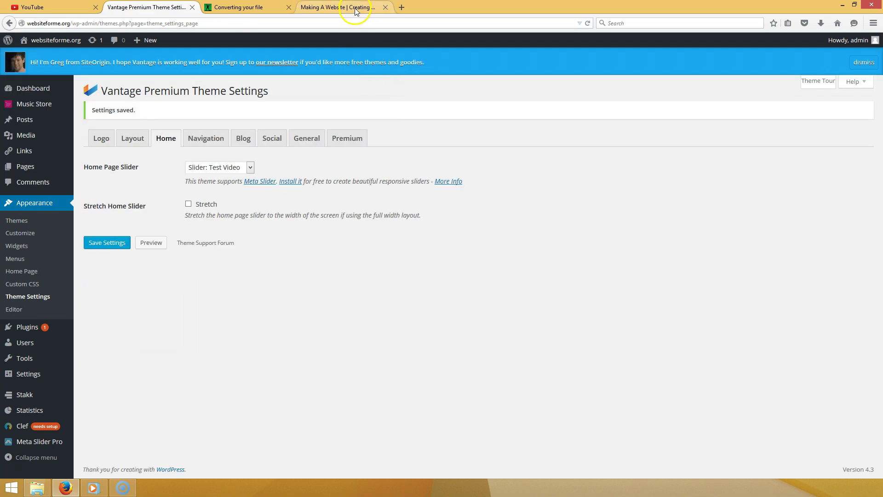
pyautogui.click(401, 7)
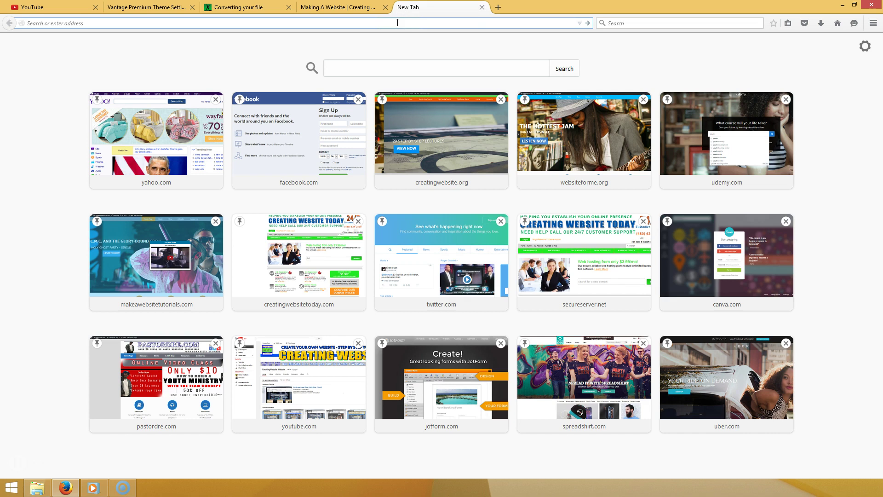
# Load websiteforme.org, watch the Test Video slider, and dismiss the Join Now popup
pyautogui.write('WE')
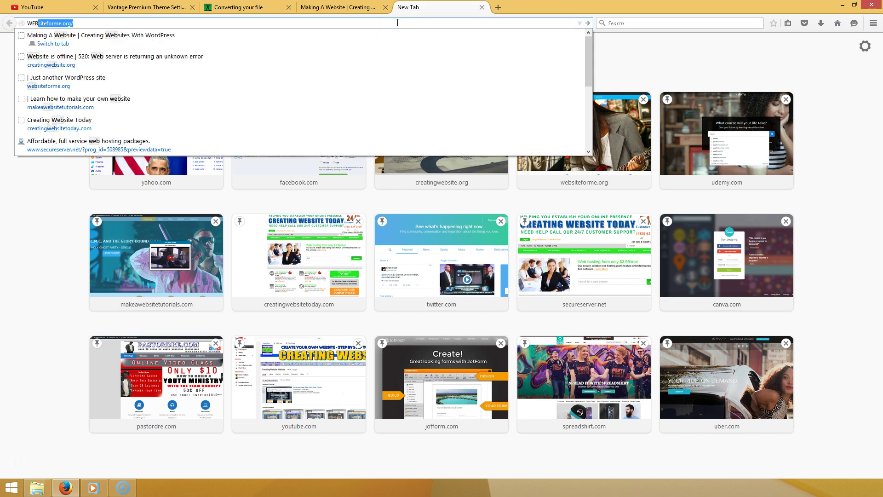
pyautogui.write('B')
pyautogui.press('Return')
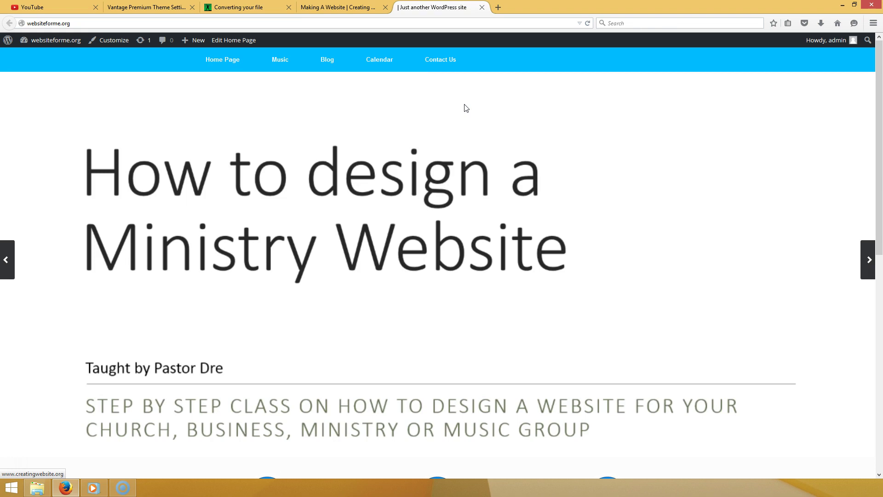
pyautogui.click(514, 180)
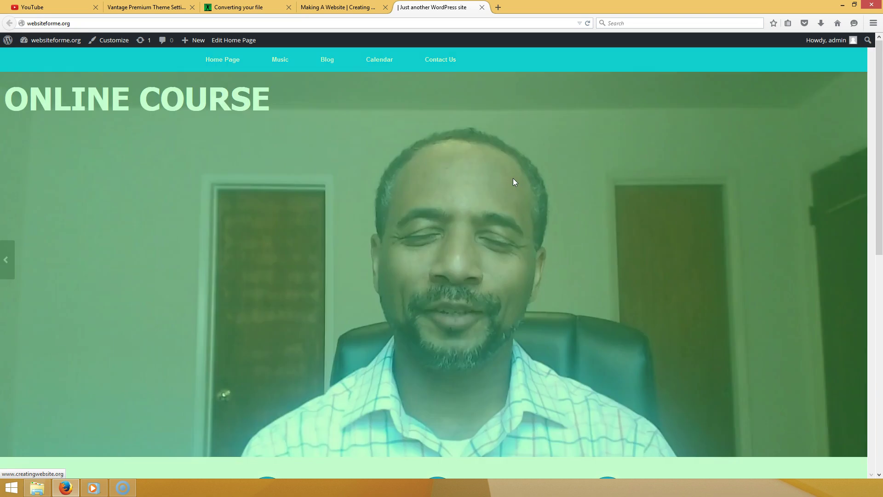
pyautogui.click(636, 330)
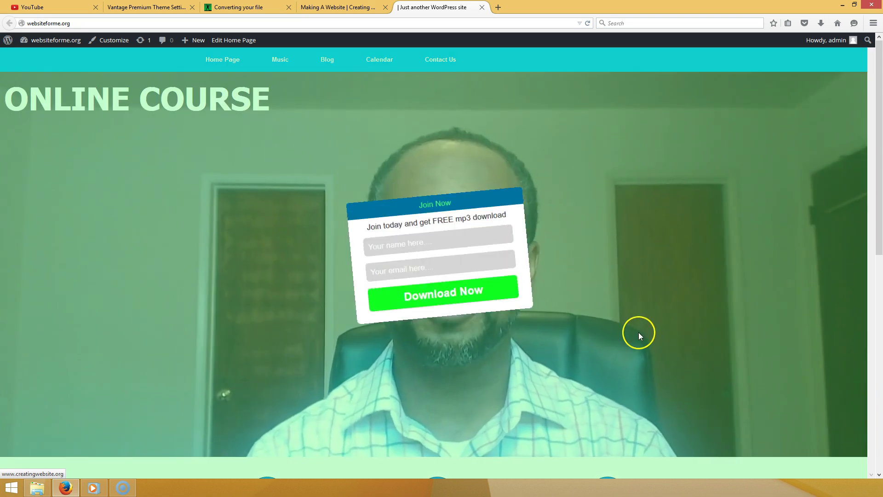